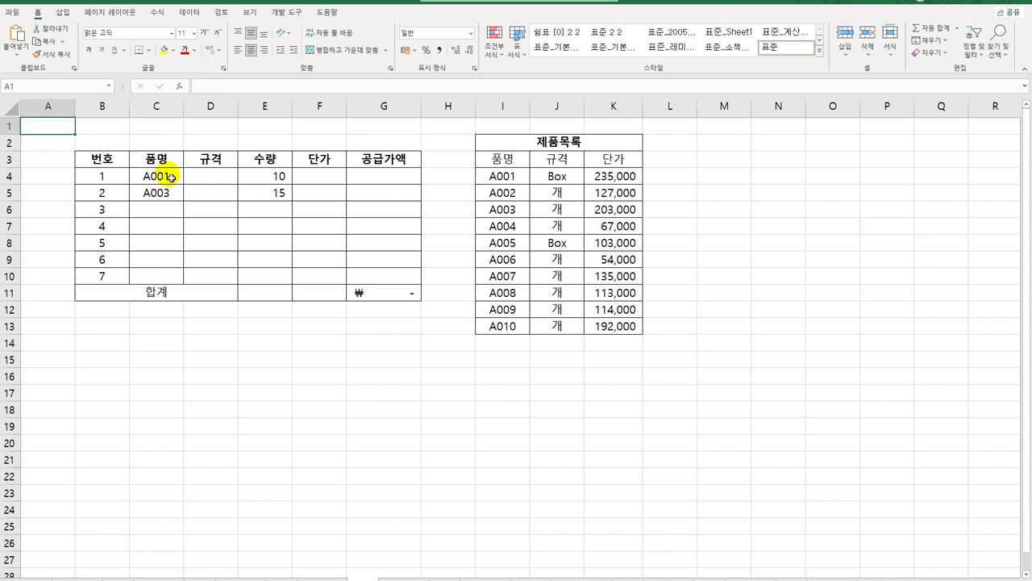
Step: Examine the order table's 품명, 규격, 수량 and 단가 cells against the 품명, 규격 and 단가 columns of the 제품목록 table
left_click(234, 179)
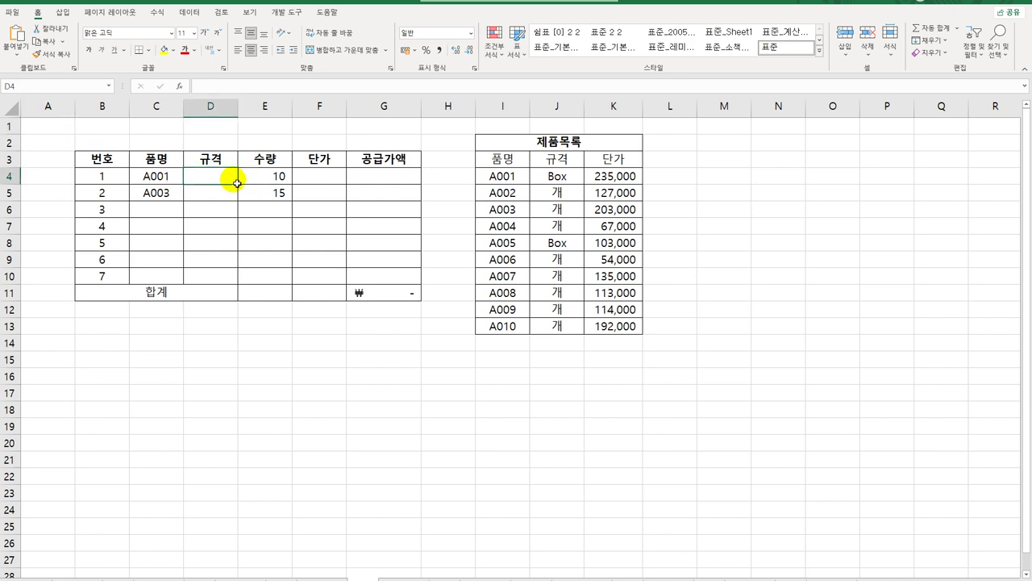
left_click(156, 177)
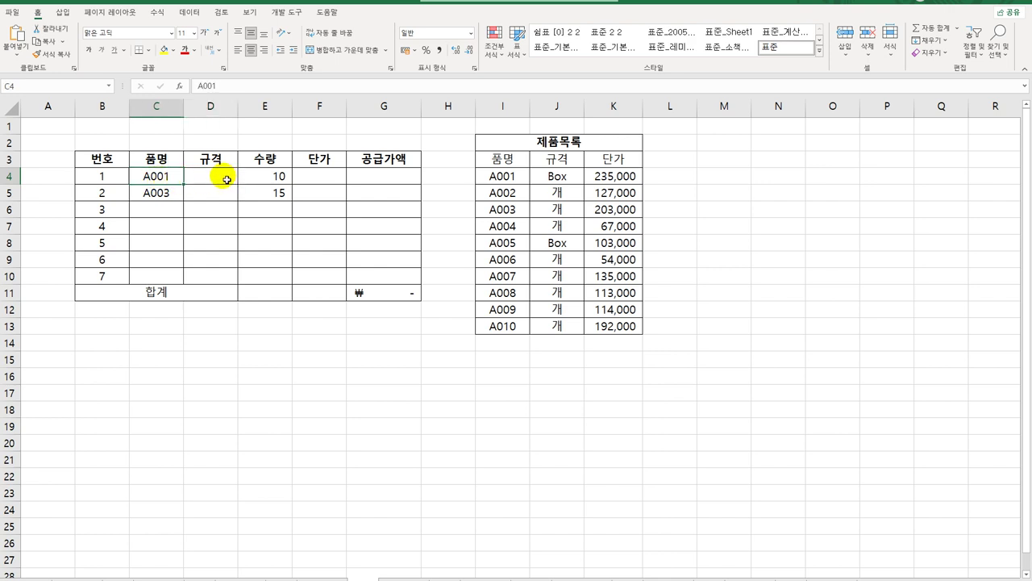
left_click_drag(523, 180, 497, 330)
left_click_drag(557, 176, 557, 324)
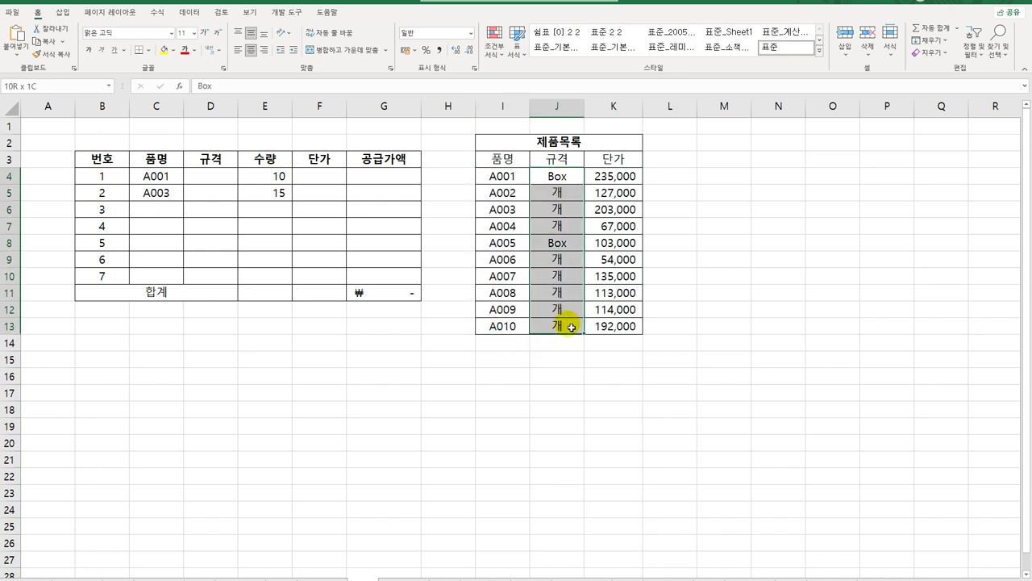
left_click_drag(627, 184, 618, 326)
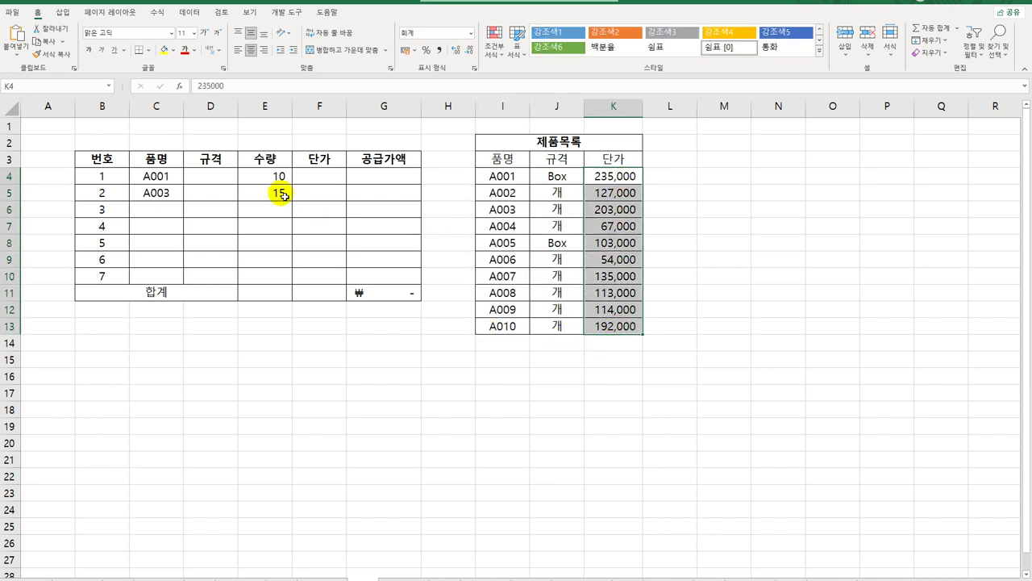
left_click(209, 174)
left_click(331, 181)
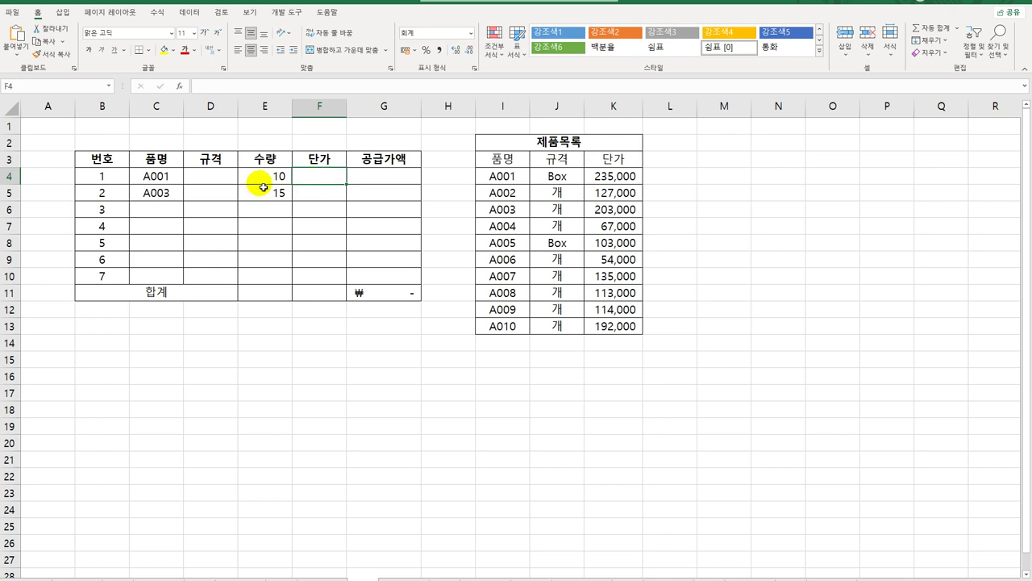
left_click(212, 179)
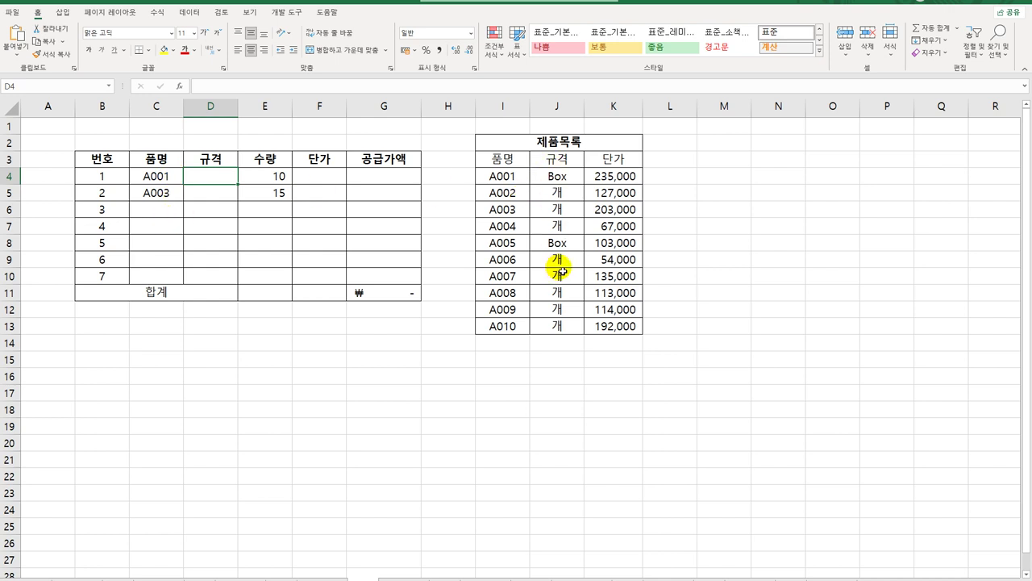
left_click_drag(520, 177, 609, 326)
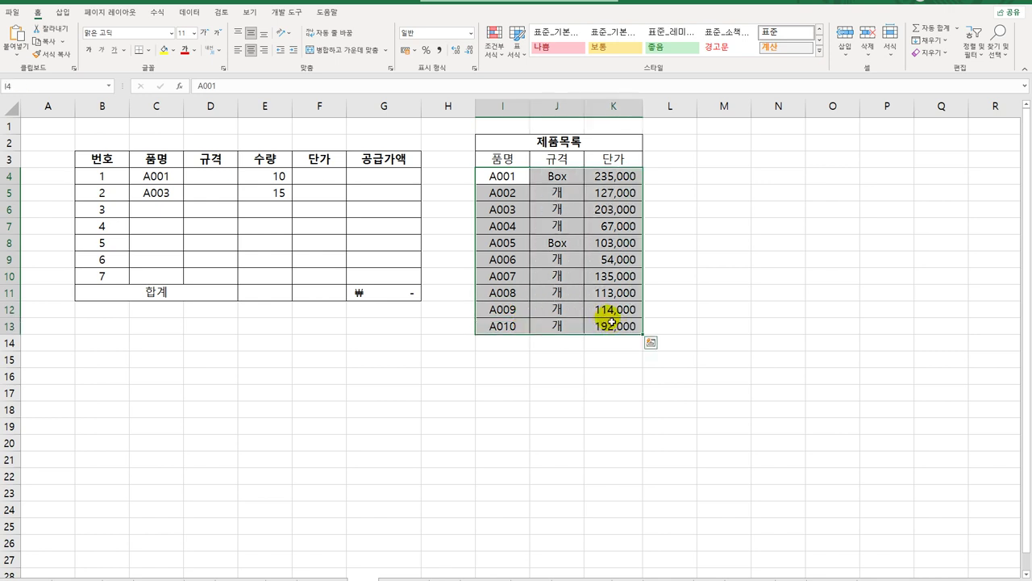
Step: Start a VLOOKUP in the 규격 cell D4 with C4 as lookup value and the absolute range $I$4:$K$13 as table array
left_click(232, 184)
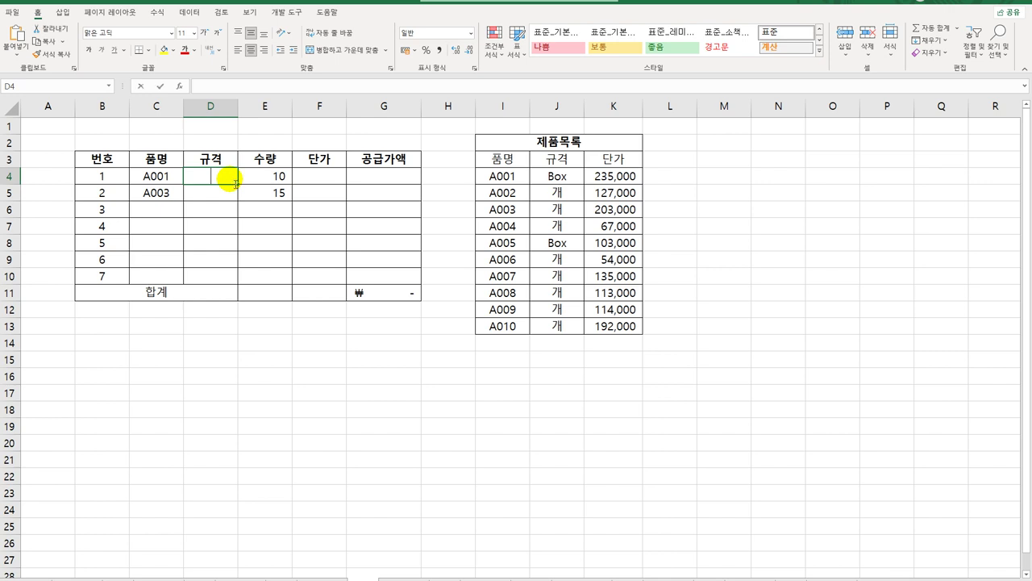
type("=vl")
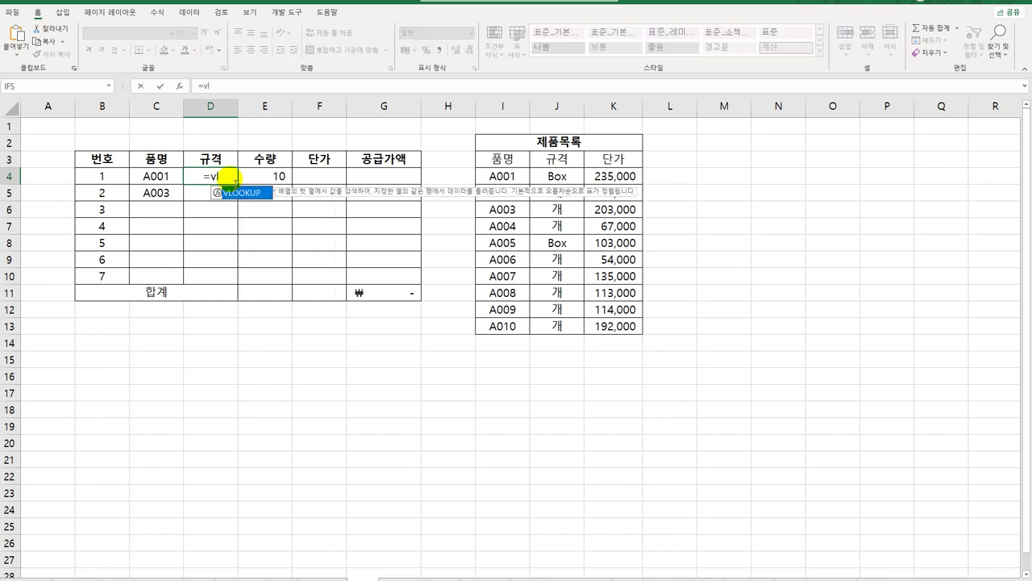
key("Tab")
left_click(178, 85)
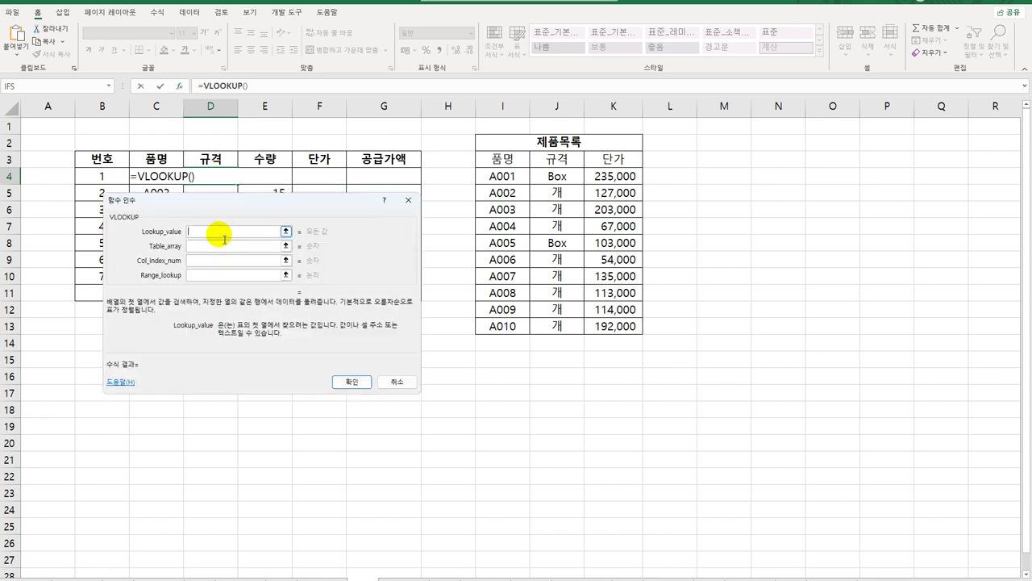
left_click_drag(208, 201, 224, 245)
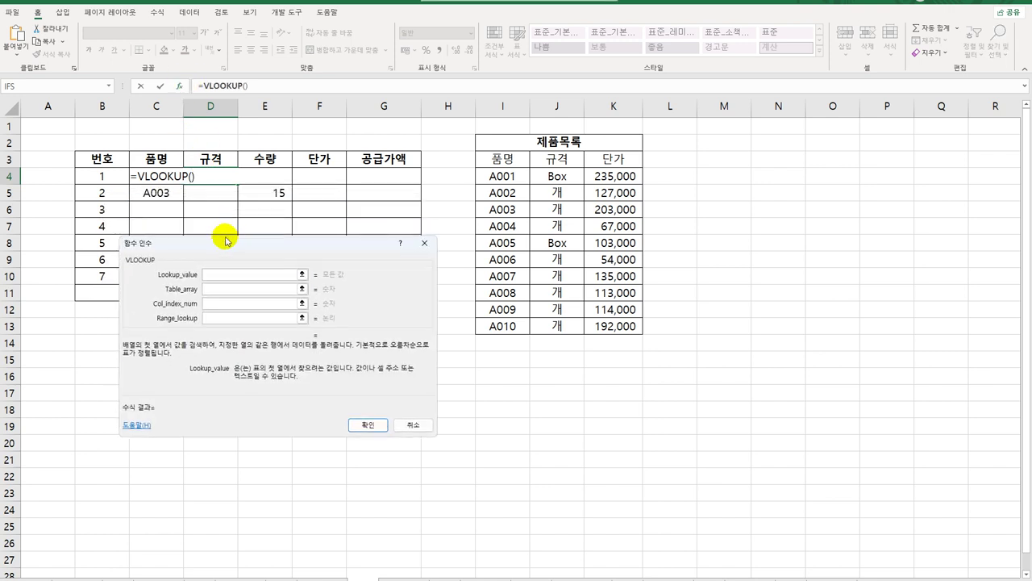
left_click(149, 177)
left_click(225, 289)
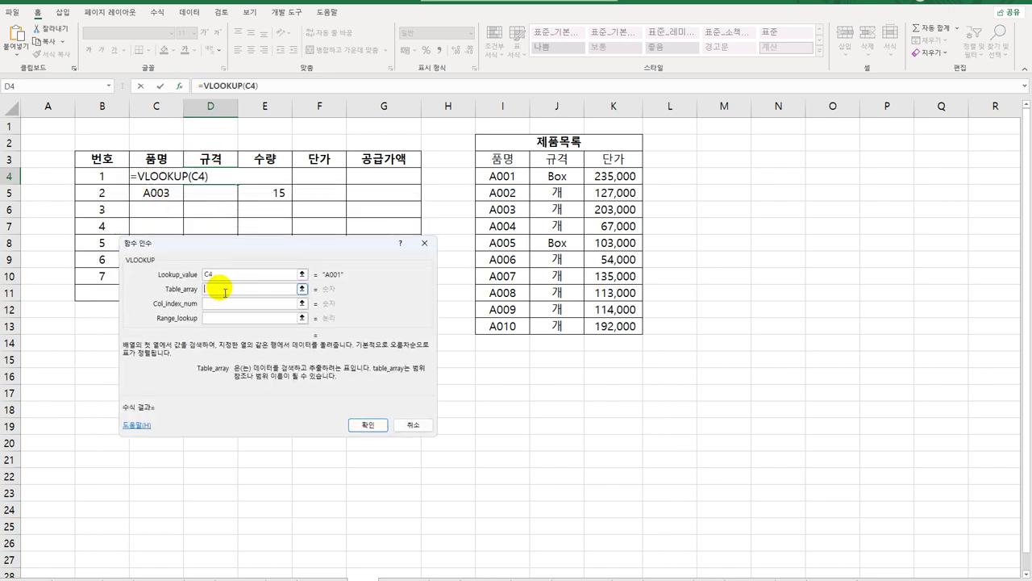
left_click_drag(513, 174, 597, 323)
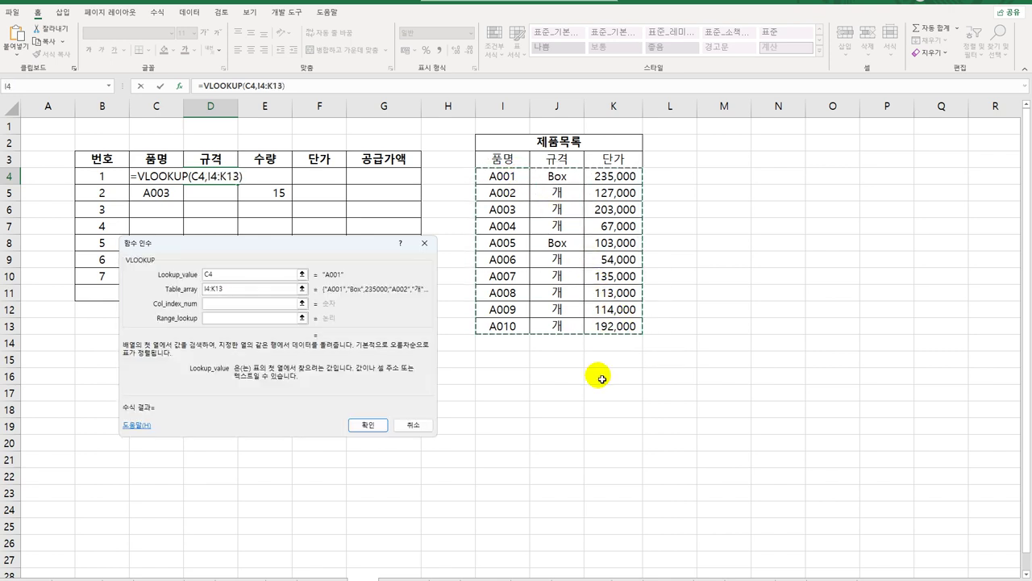
key("F4")
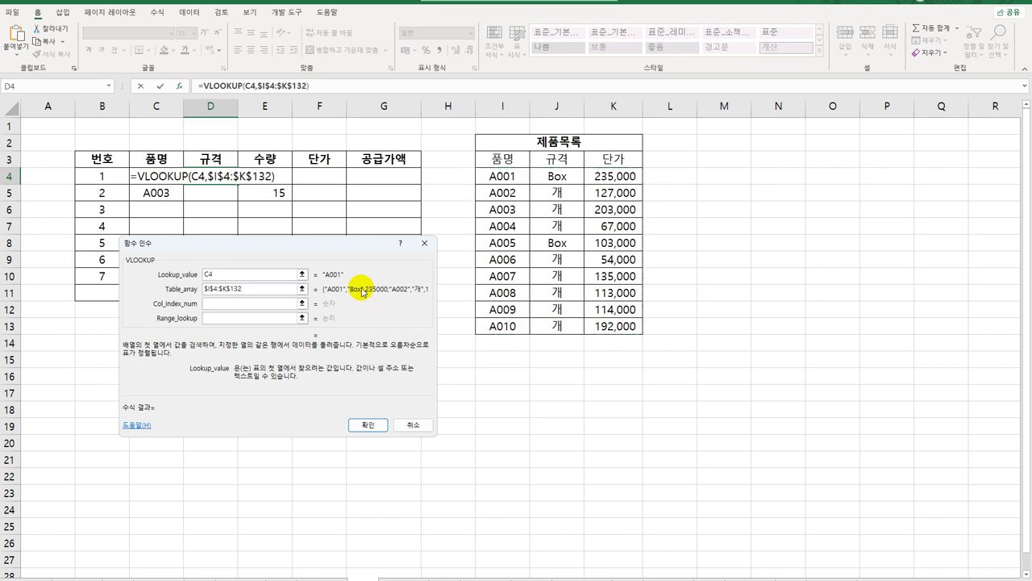
Step: Complete D4's VLOOKUP with column index 2 and range lookup 0, and fill the formula down through D10
left_click(258, 304)
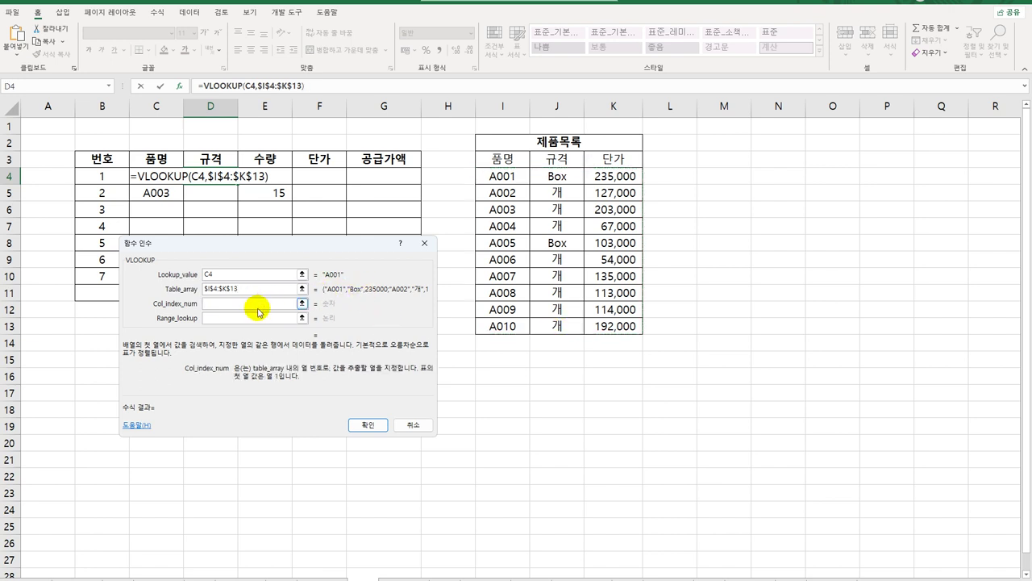
type("2")
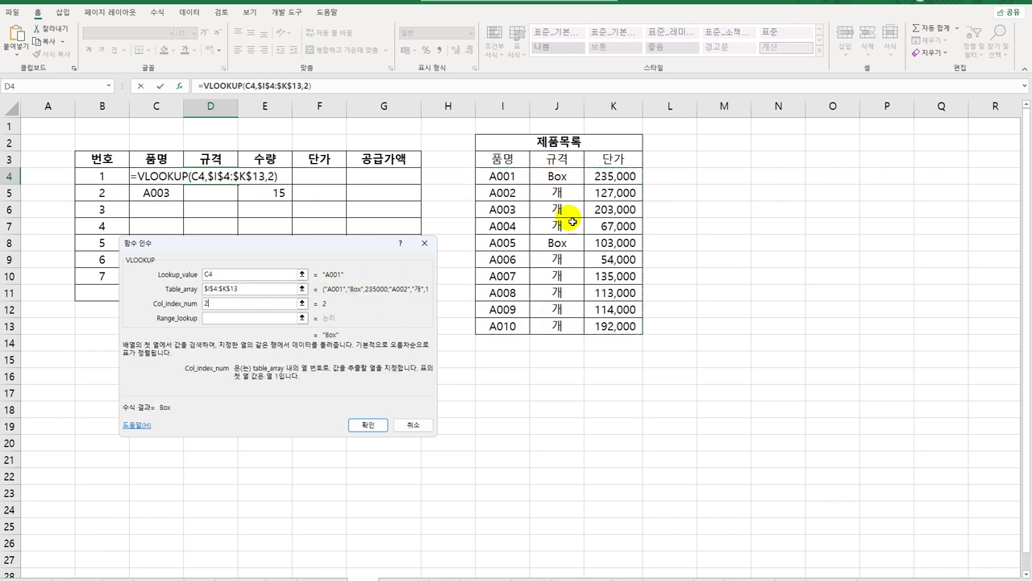
left_click(248, 319)
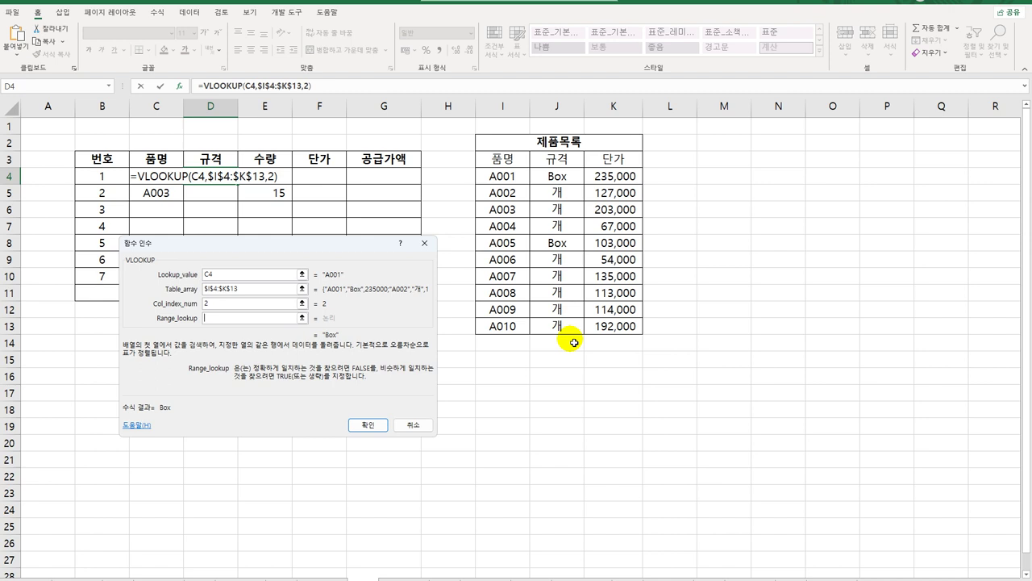
type("0")
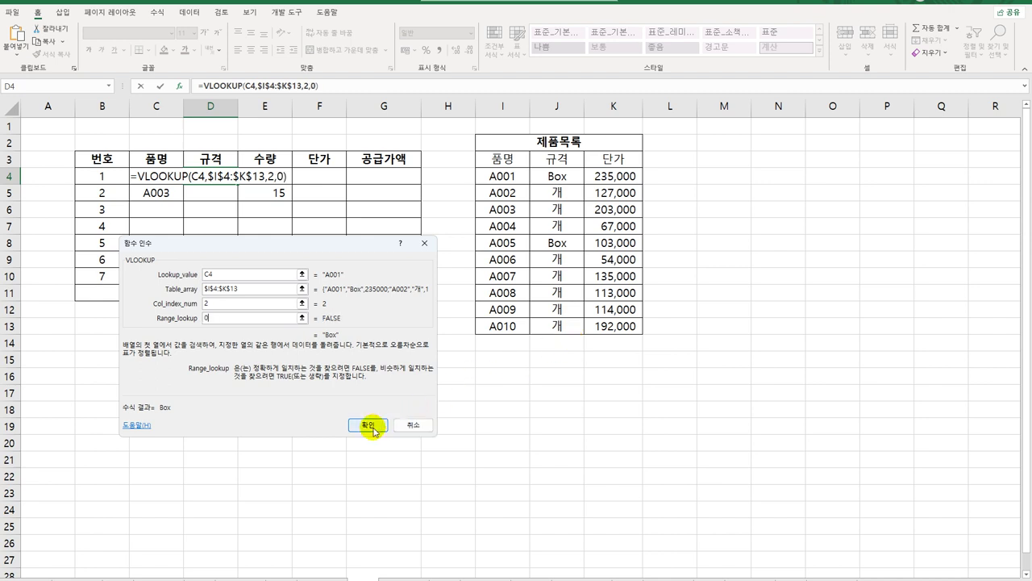
left_click(369, 425)
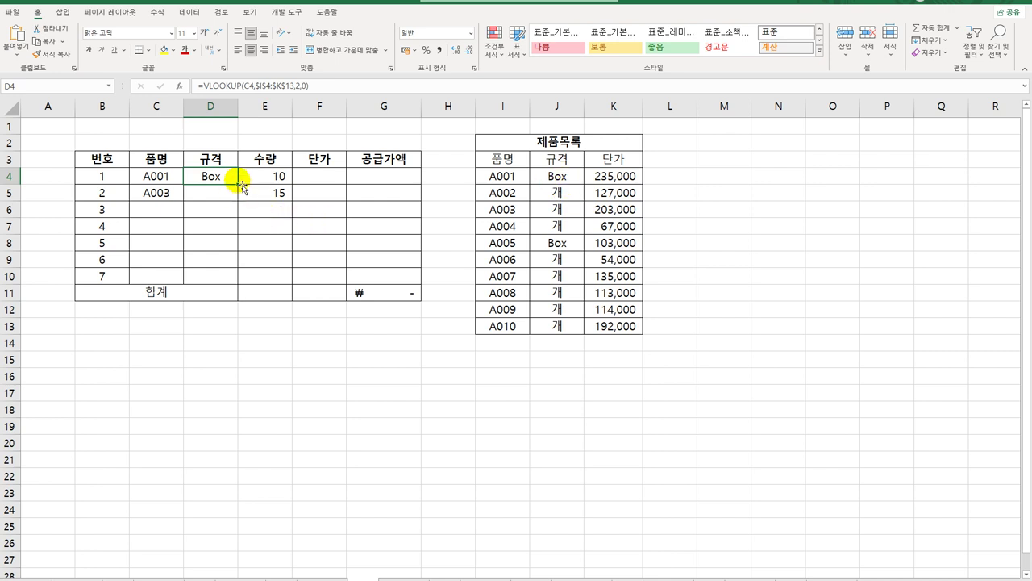
left_click_drag(241, 188, 229, 279)
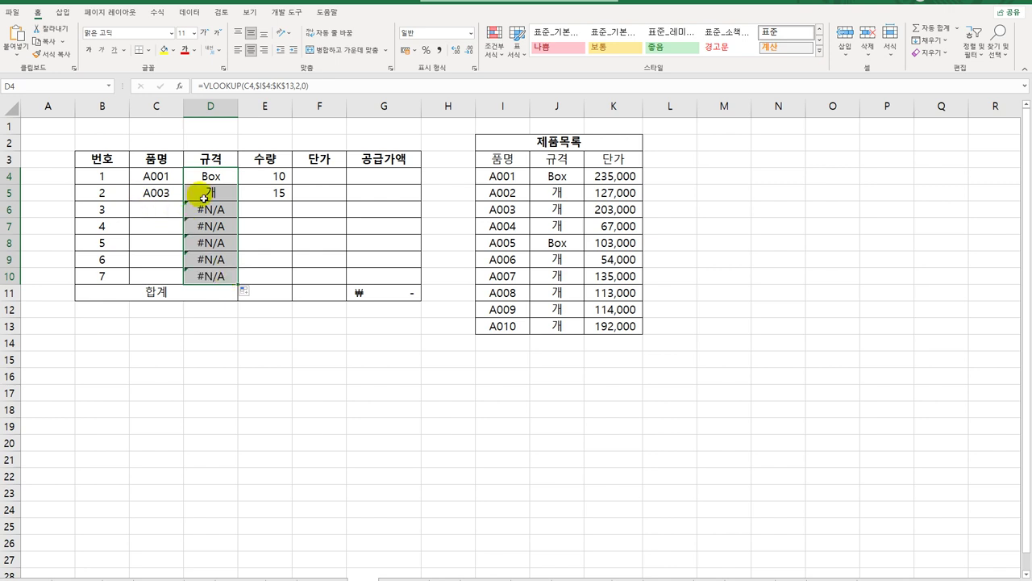
Step: Inspect the 품명 cells in C6:C10 and the lookup formula in D6
left_click(166, 211)
left_click(167, 231)
left_click(168, 244)
left_click(170, 259)
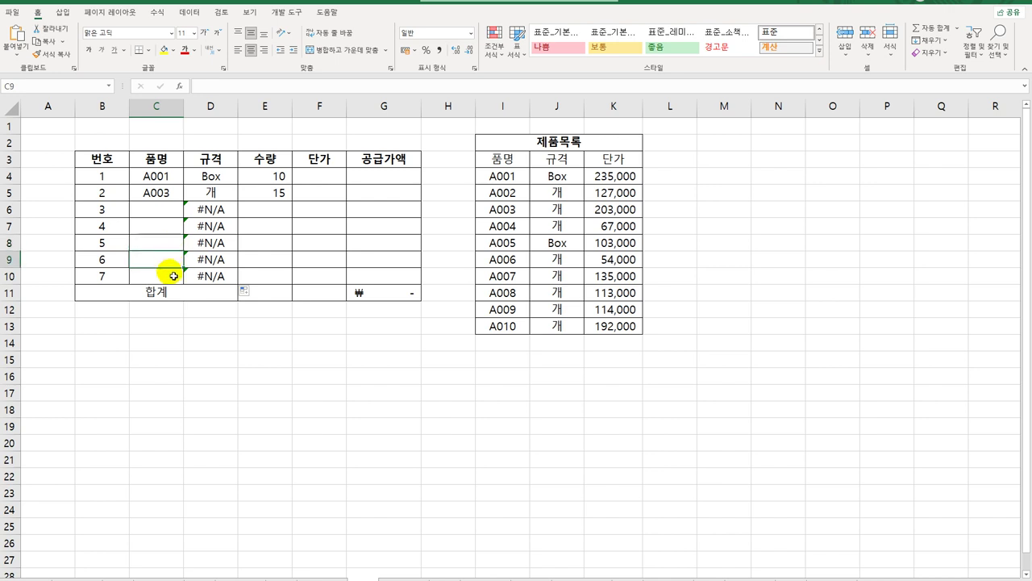
left_click(173, 275)
left_click(228, 214)
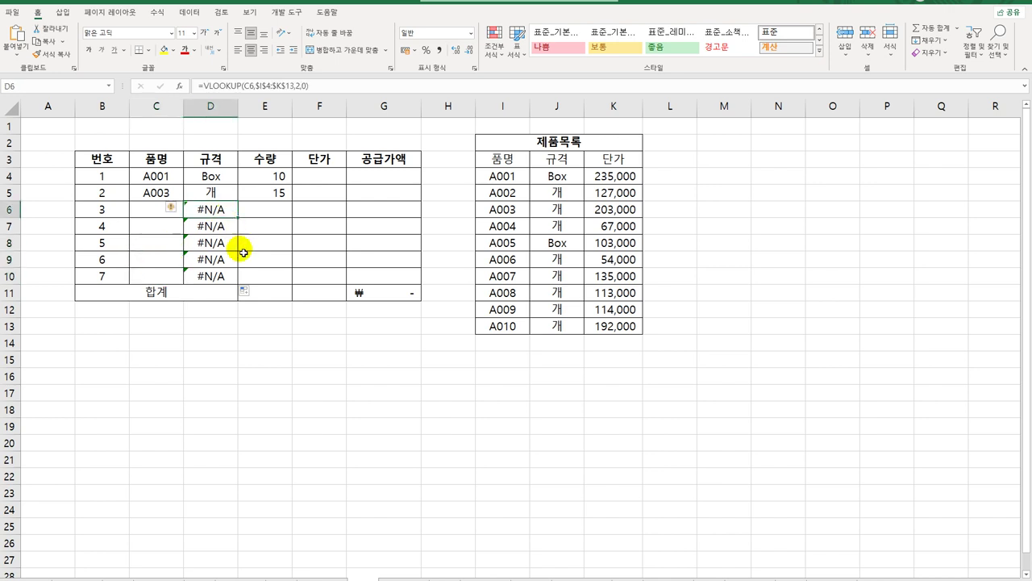
Step: Insert an IF function with the logical test ISBLANK(C4) in front of the VLOOKUP in D4
left_click(228, 175)
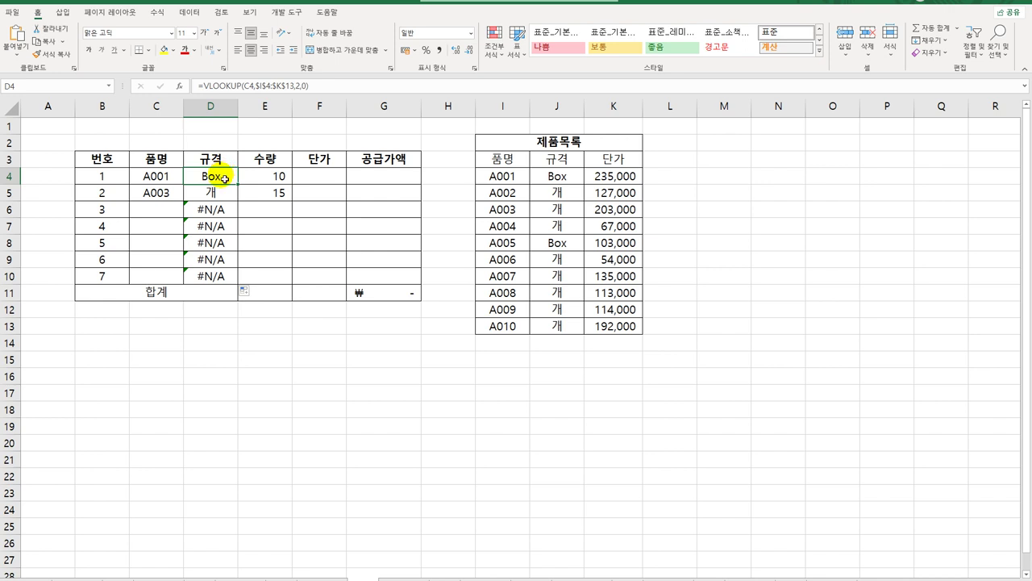
double_click(225, 177)
left_click(138, 178)
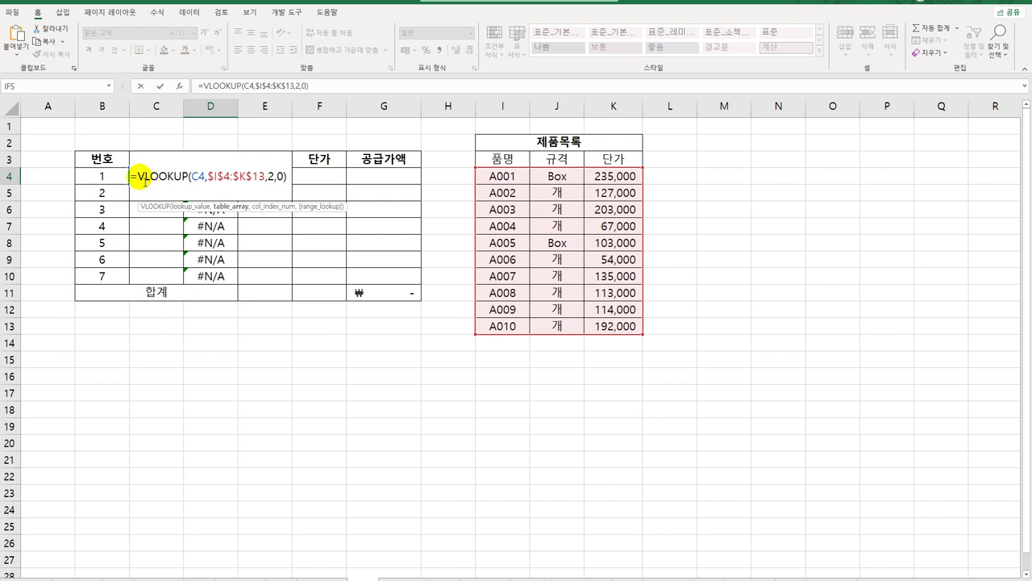
type("if")
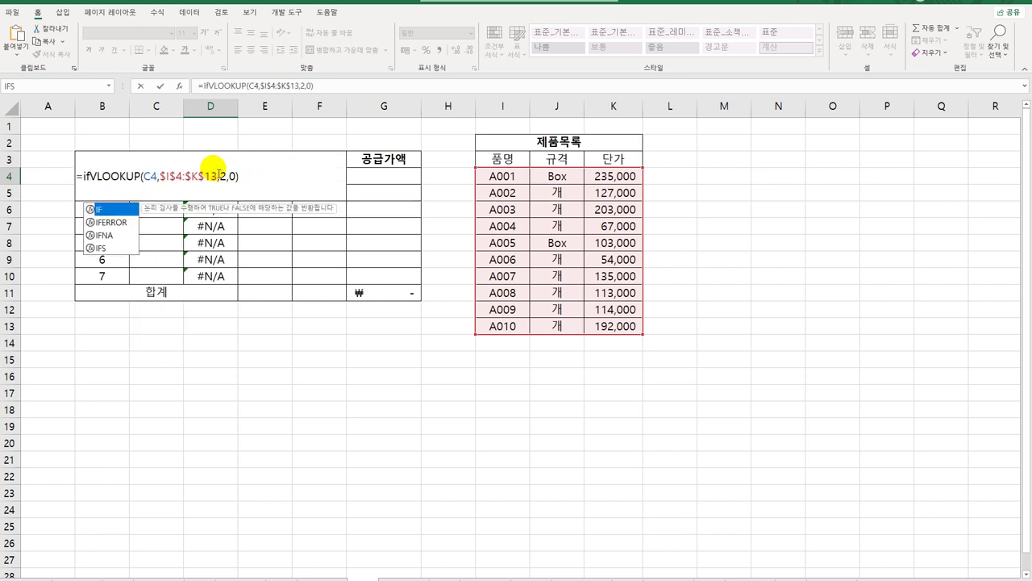
key("Tab")
type("is")
key("Tab")
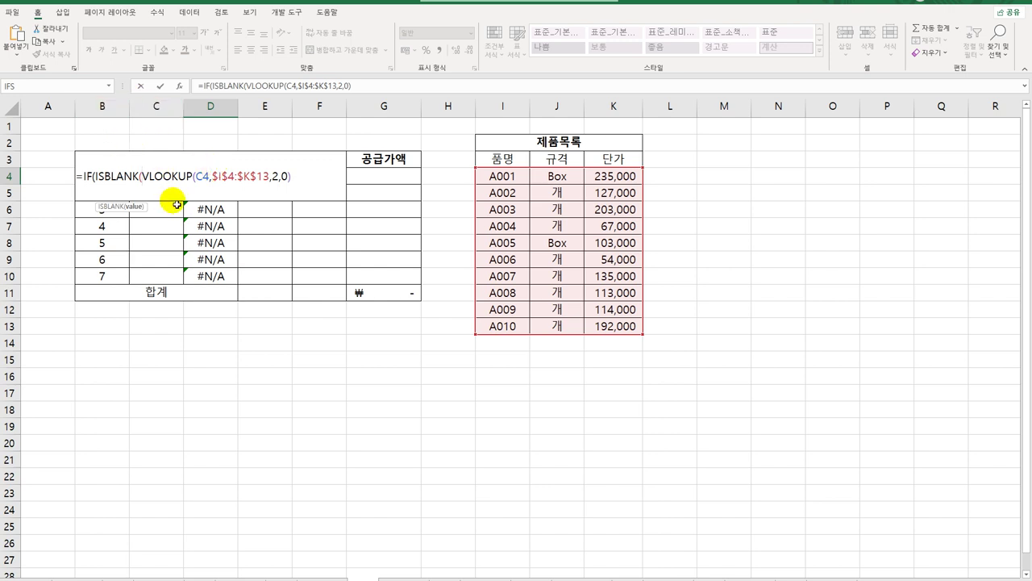
type("c4")
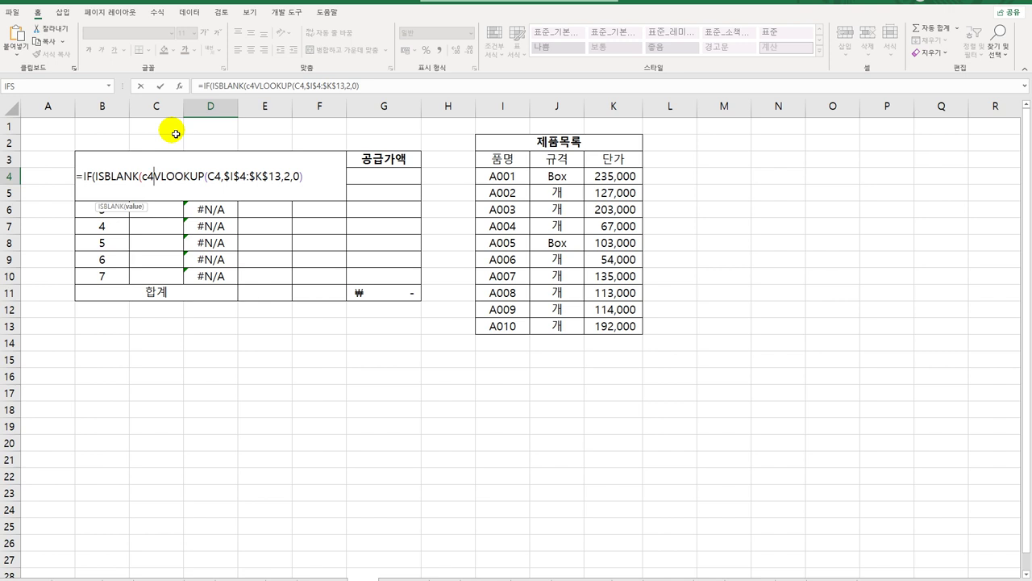
type(")")
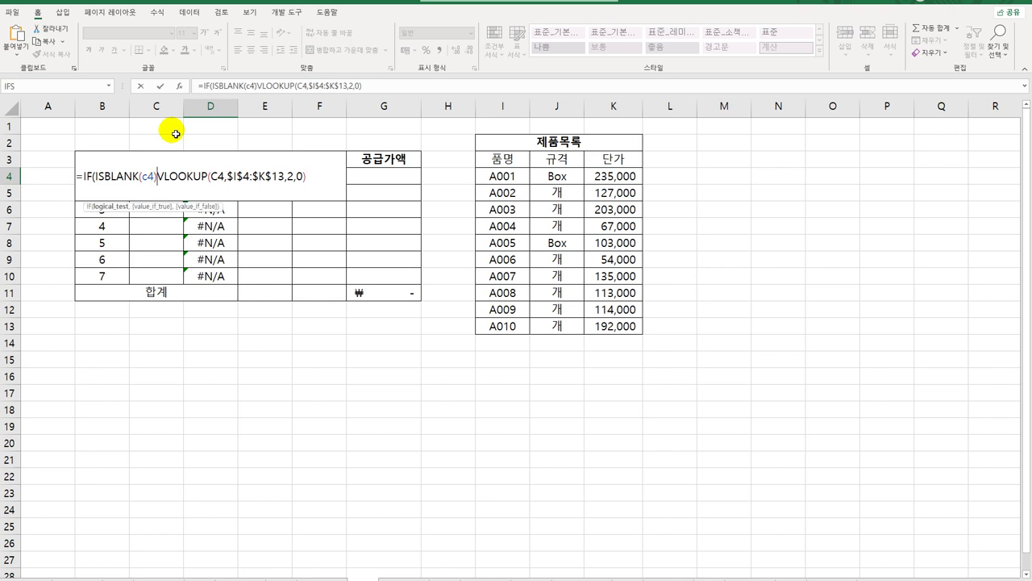
Step: Complete D4's IF with "" as the true value and the VLOOKUP as the false value, and fill it down through D10
type(",")
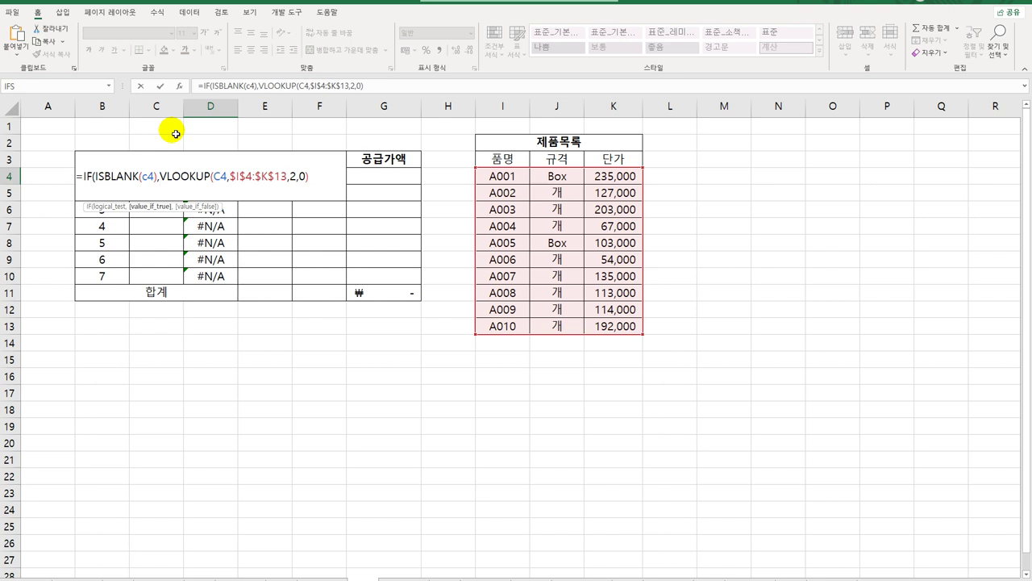
type("\"\"")
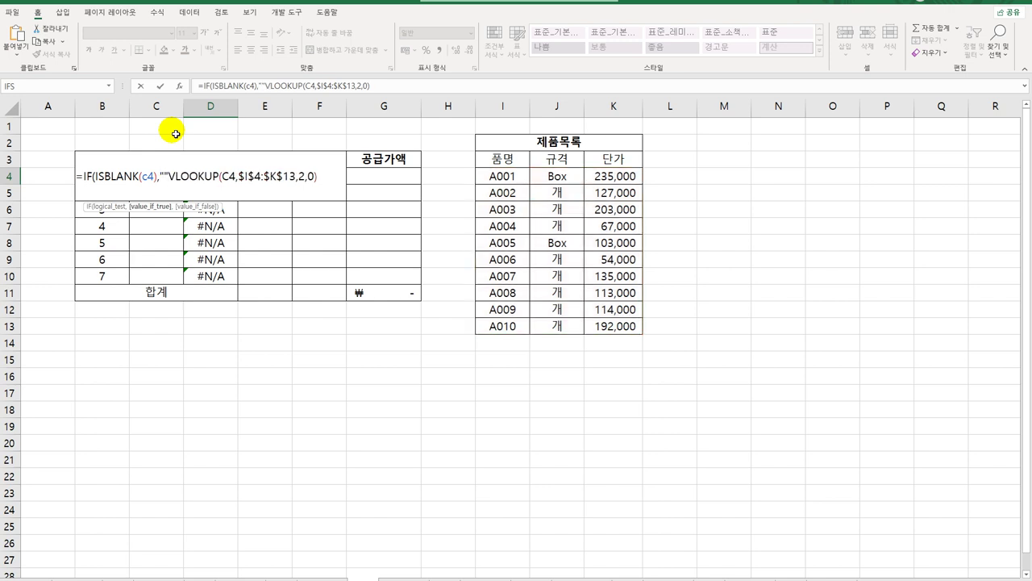
type(",")
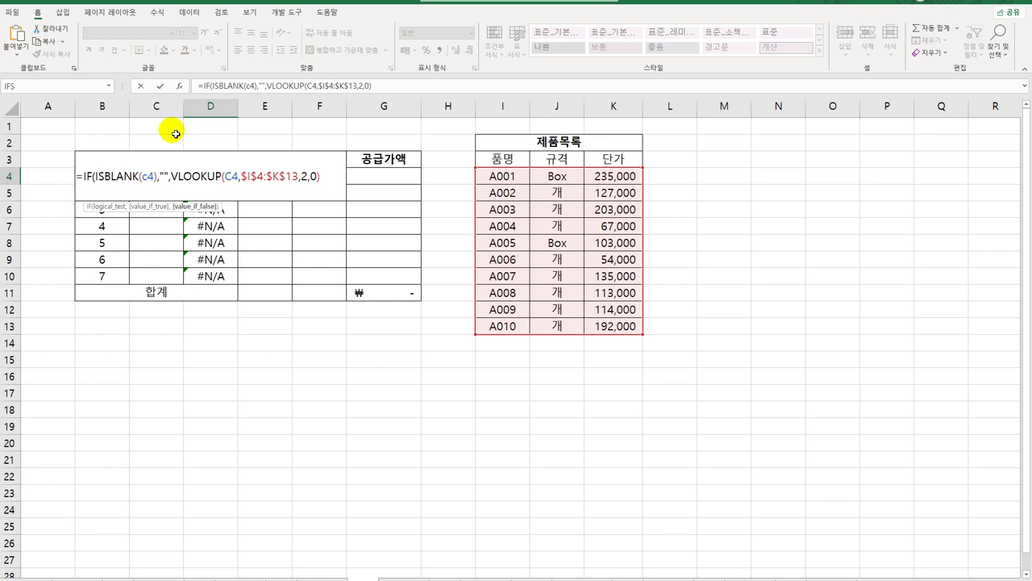
left_click(326, 179)
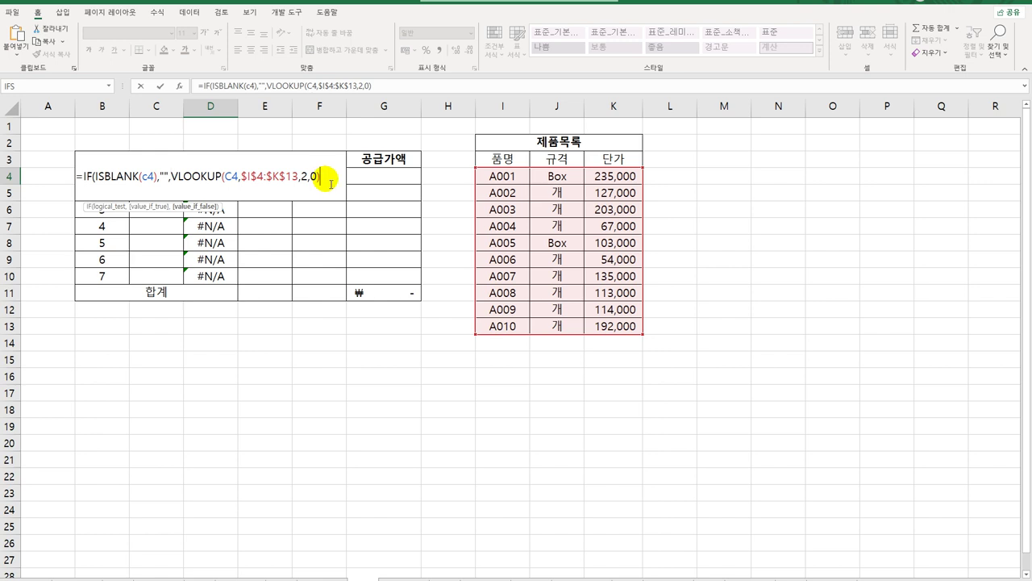
type(")")
key("Return")
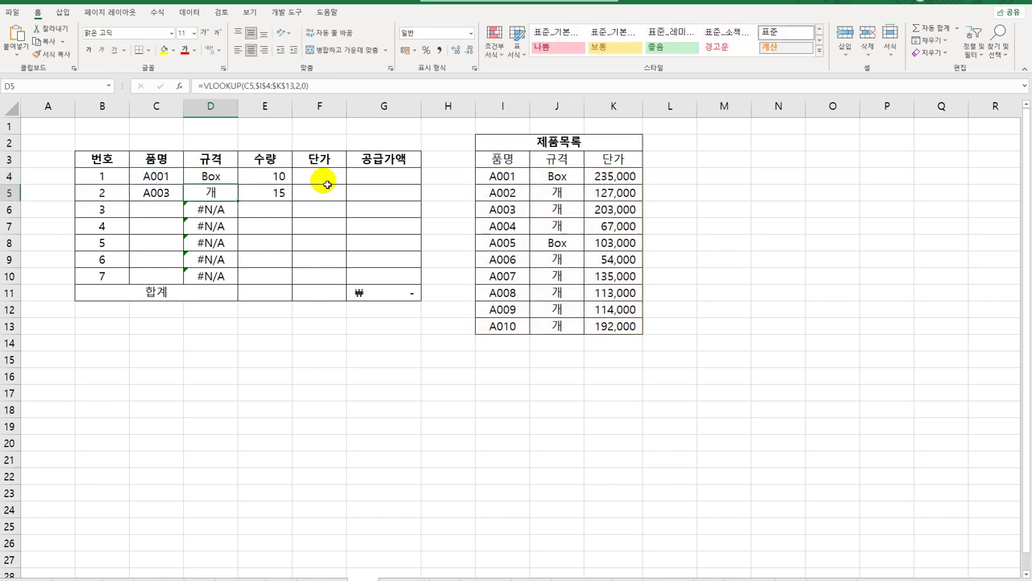
left_click(206, 177)
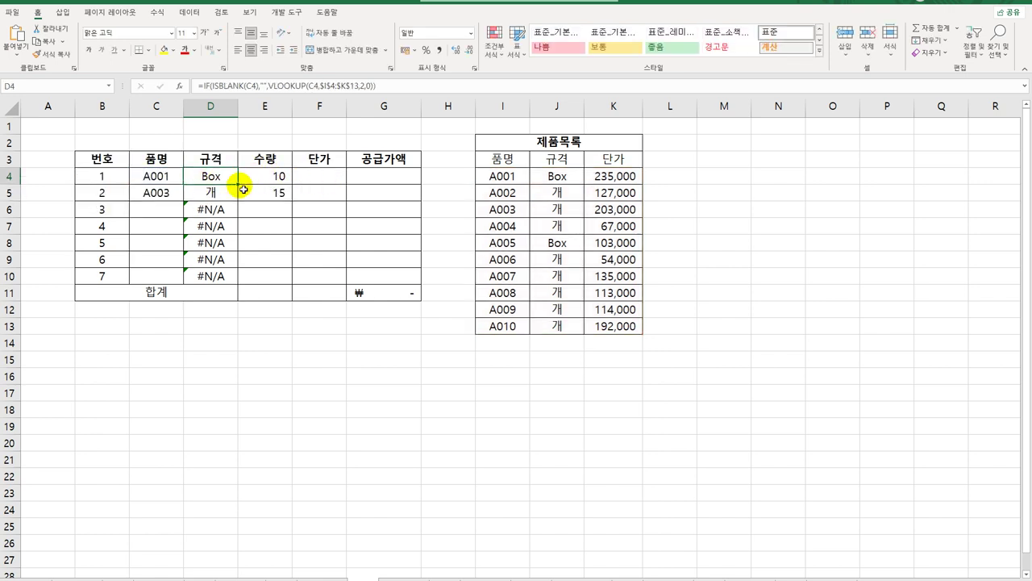
left_click_drag(240, 187, 232, 288)
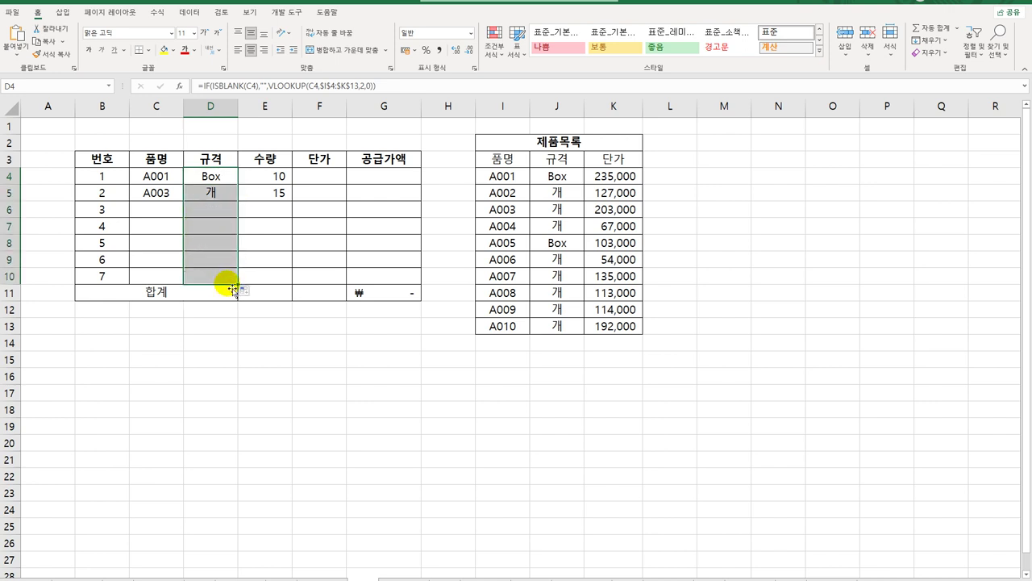
Step: Start a VLOOKUP in 단가 cell F4 with lookup value C4 and the absolute table array $I$4:$K$13
left_click(212, 211)
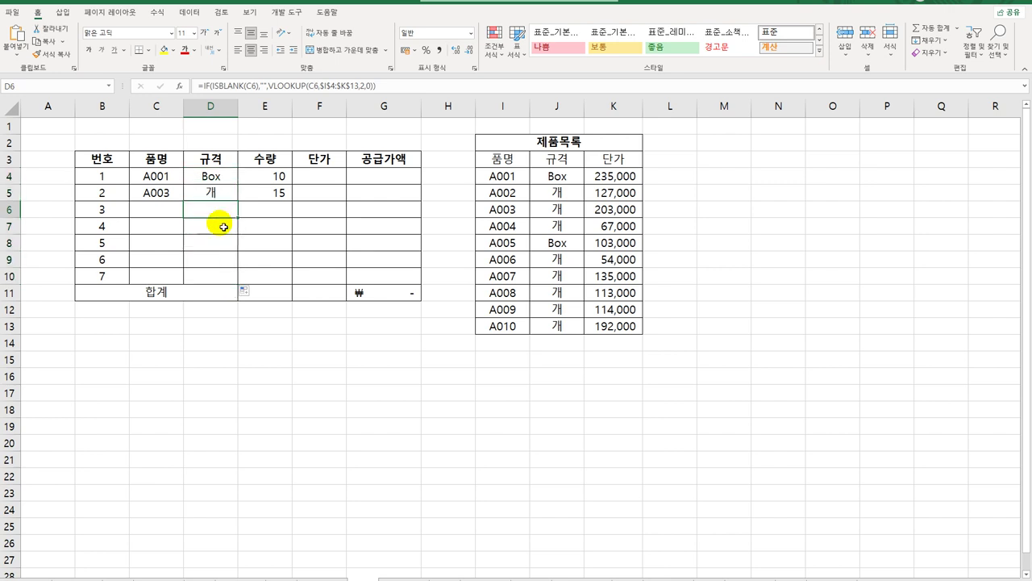
left_click(218, 179)
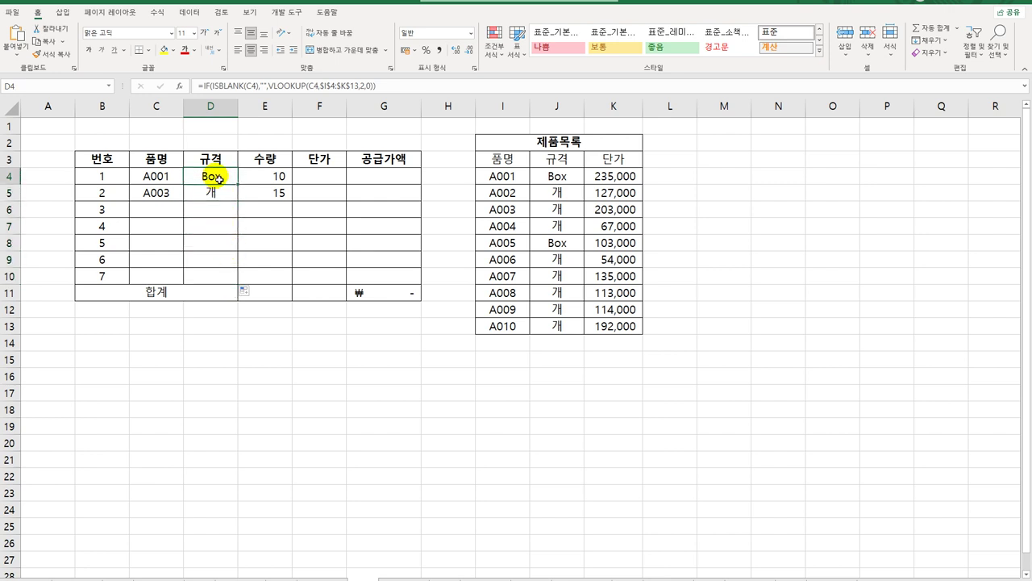
left_click(303, 180)
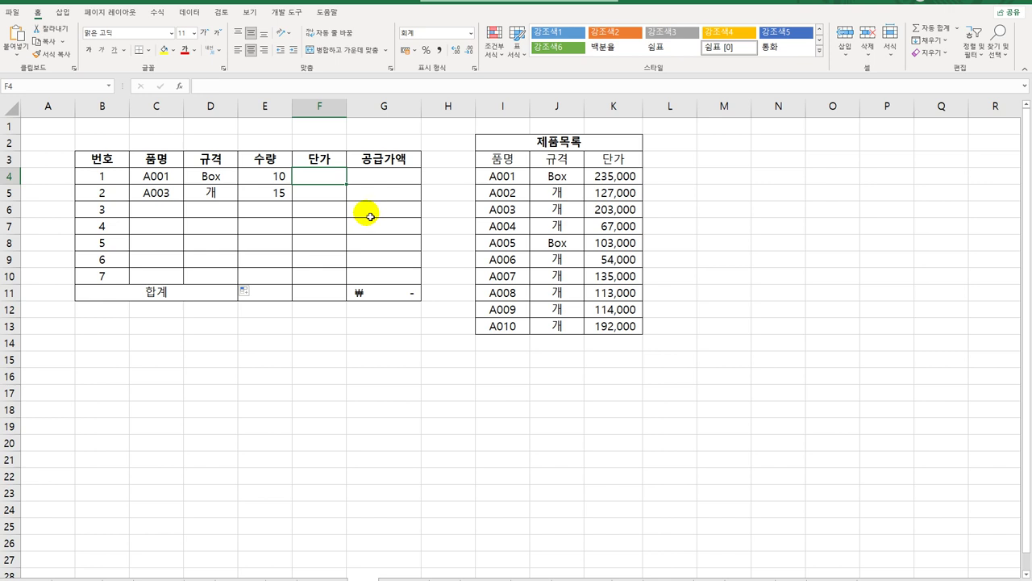
type("=")
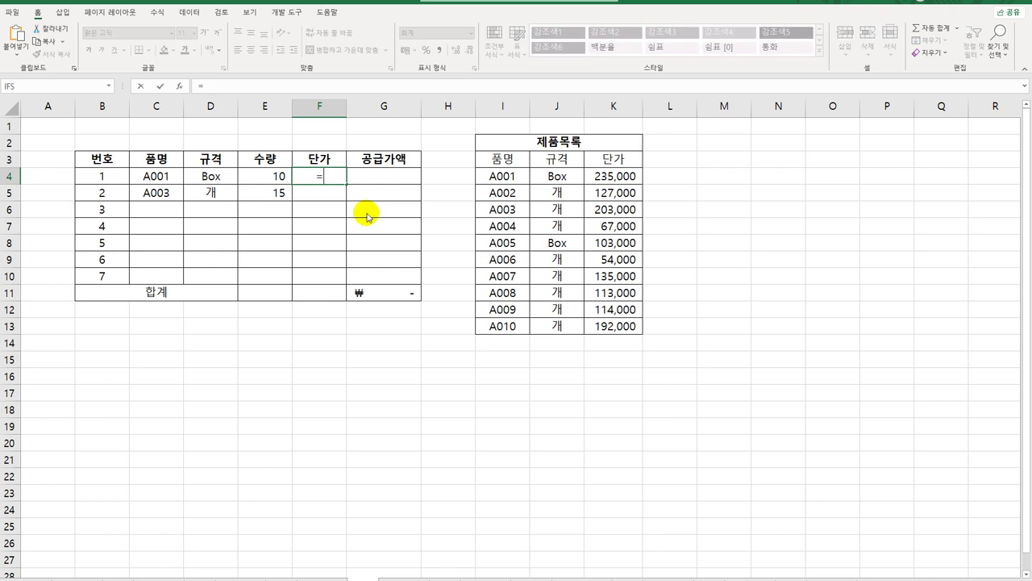
type("vl")
key("Tab")
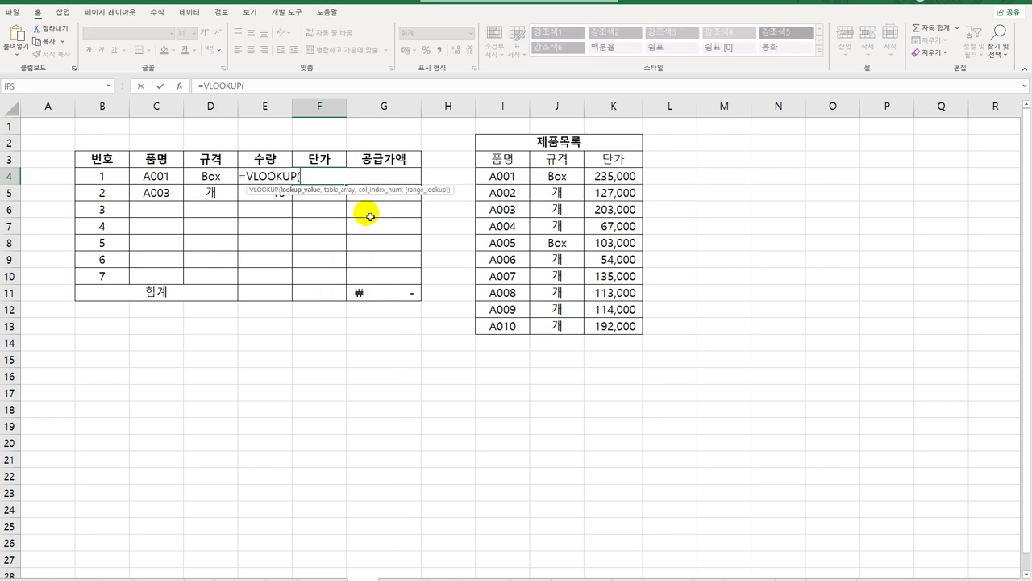
left_click(179, 86)
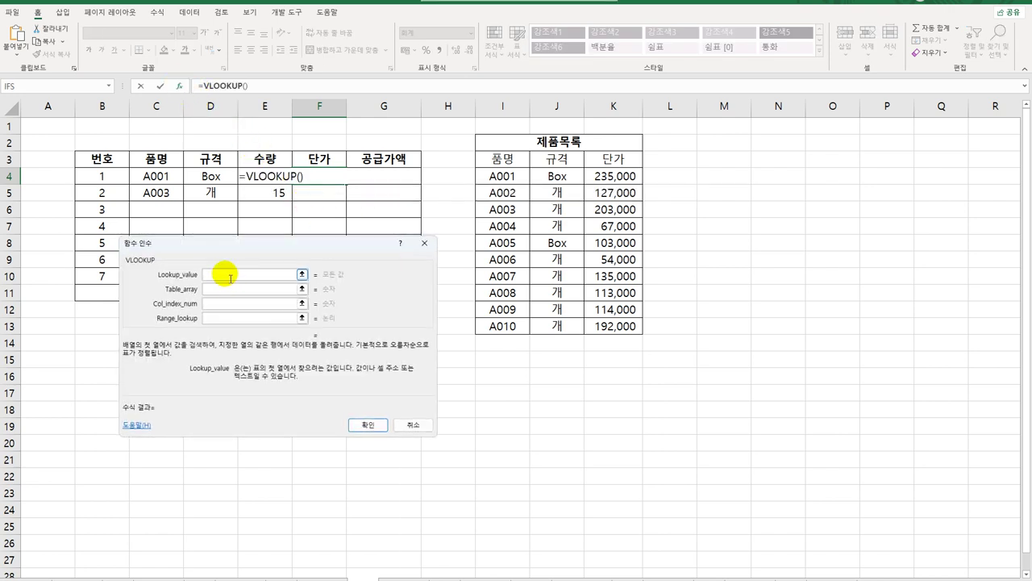
left_click(156, 176)
left_click(225, 289)
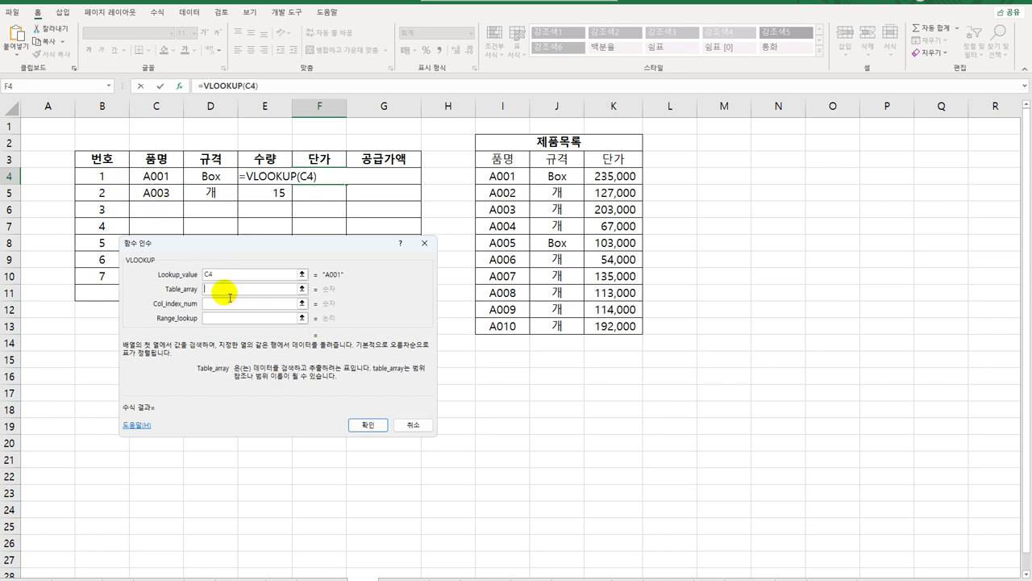
left_click_drag(501, 176, 597, 327)
key("F4")
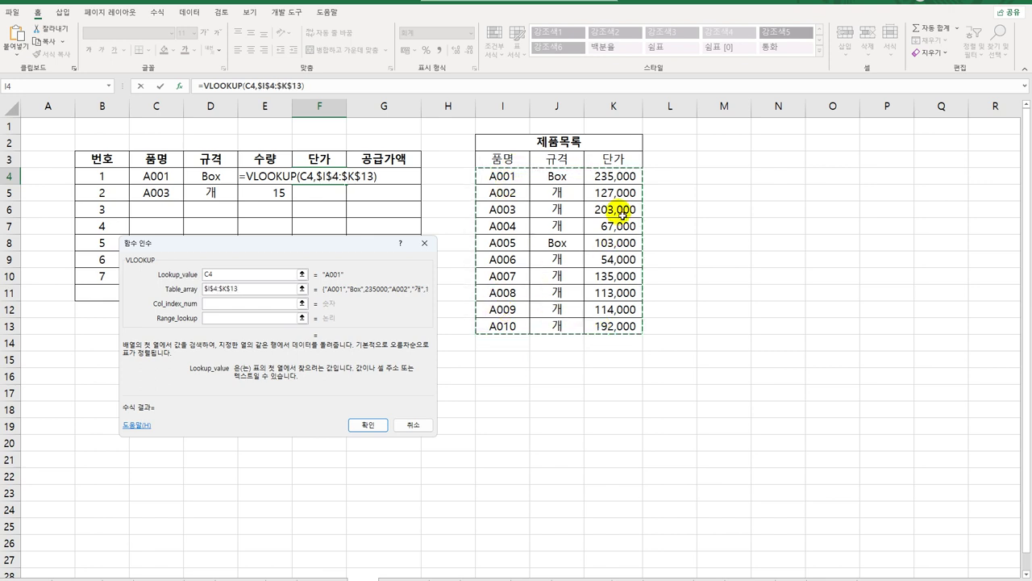
Step: Complete F4's VLOOKUP with column index 3 and range lookup 0, and fill the formula down through F10
left_click(221, 303)
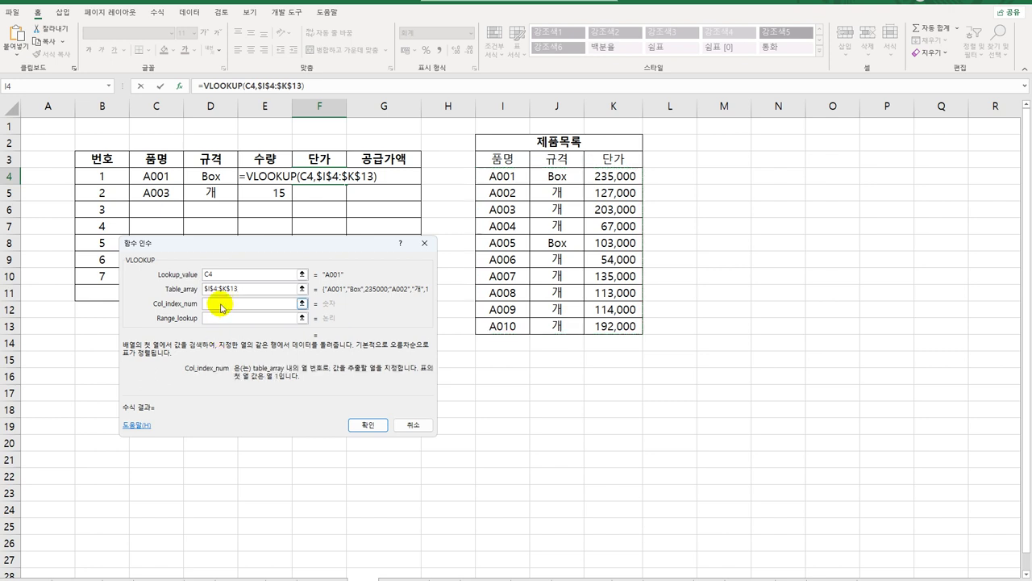
type("3")
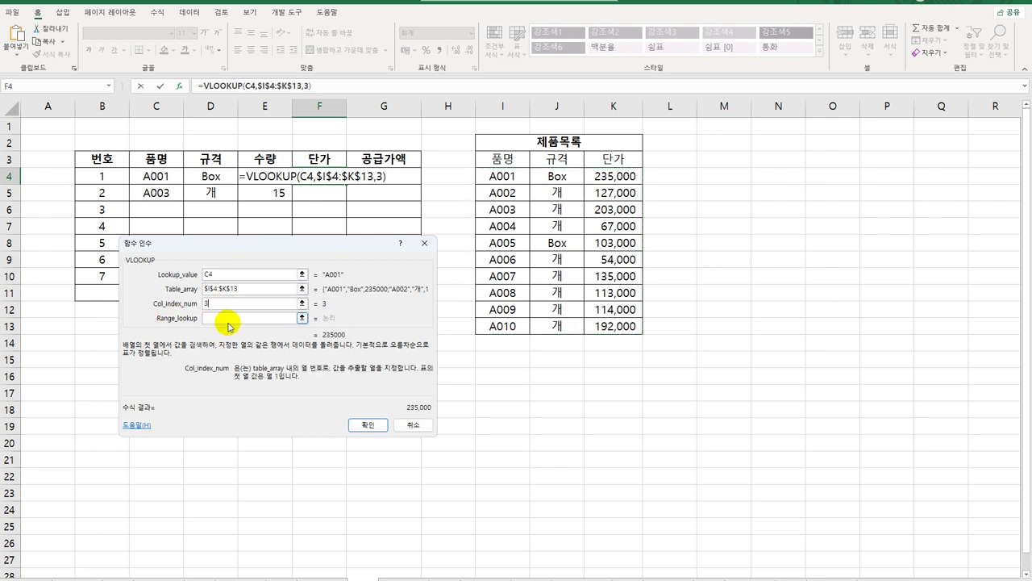
left_click(233, 318)
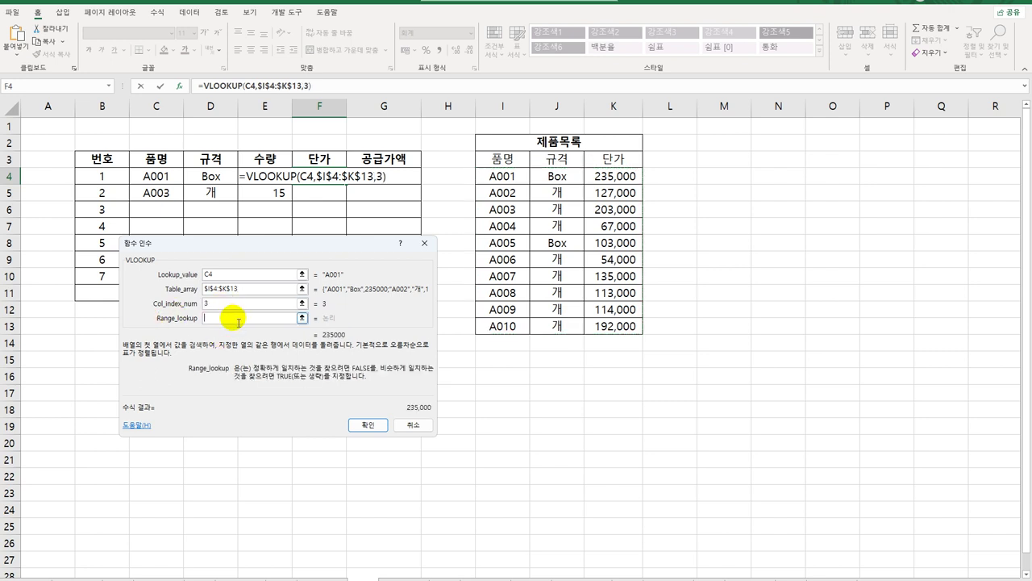
type("0")
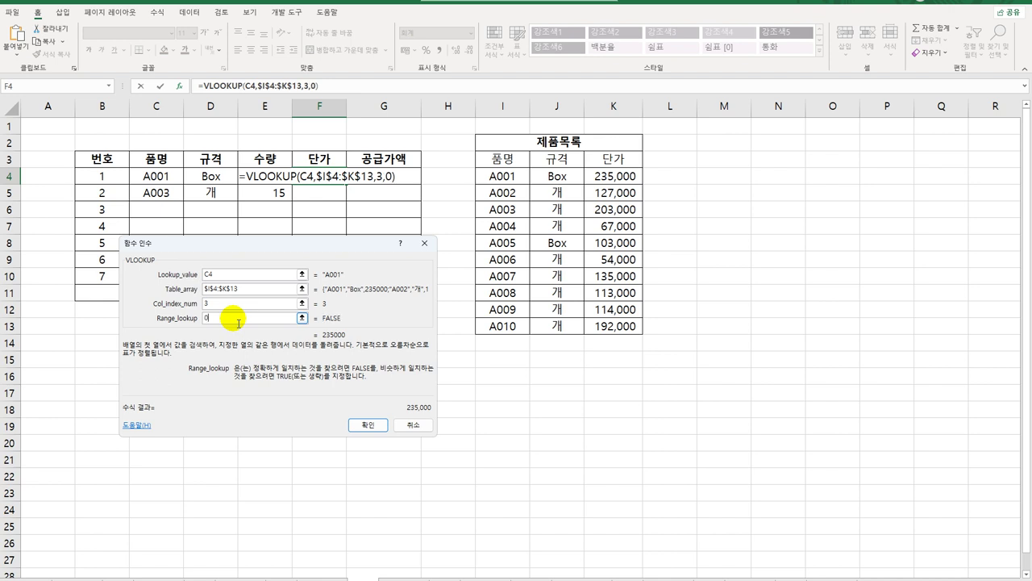
left_click(373, 426)
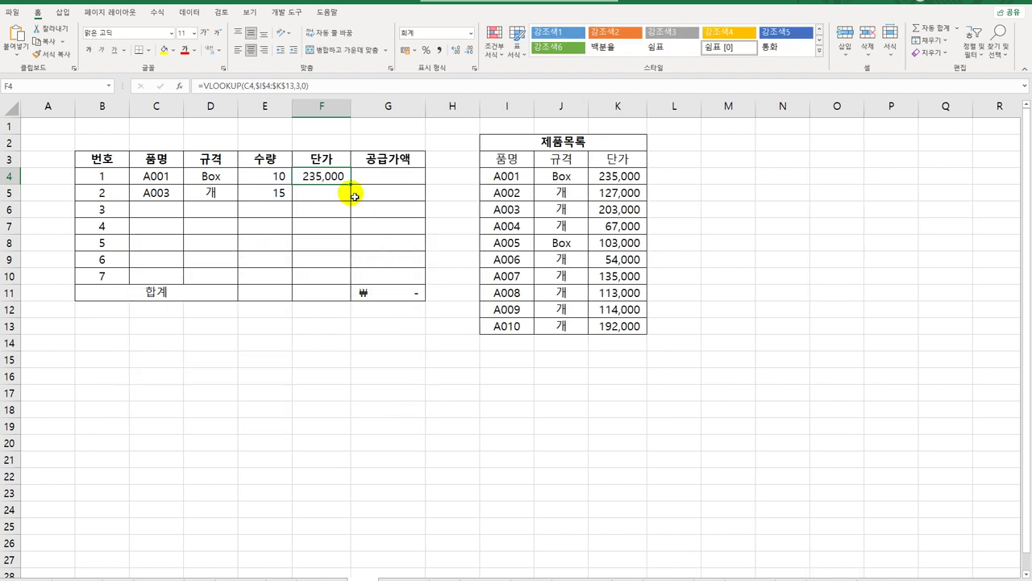
left_click_drag(348, 184, 343, 280)
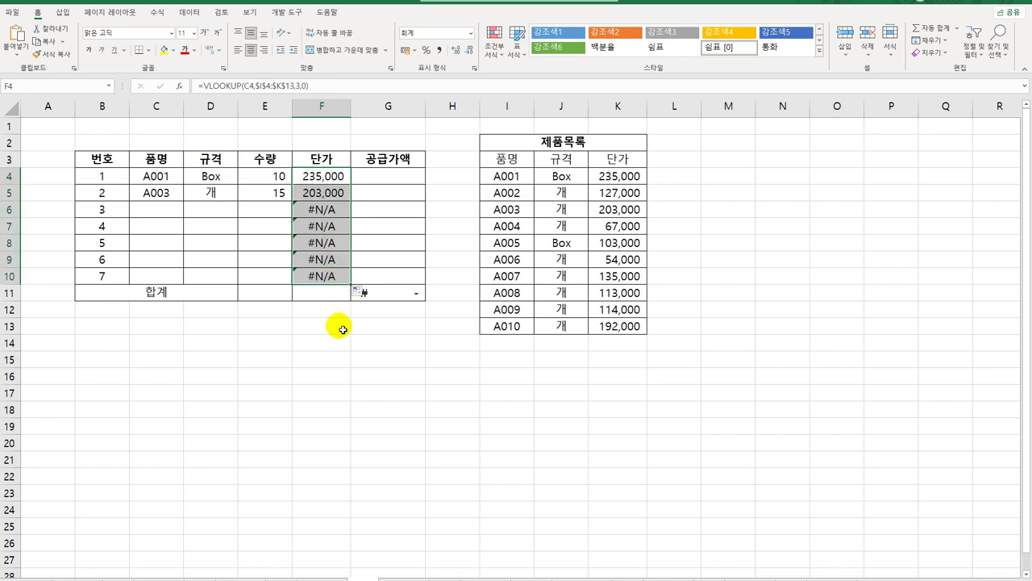
Step: Insert an IF function with the logical test ISBLANK(C4) in front of the VLOOKUP in F4
left_click(335, 182)
double_click(335, 182)
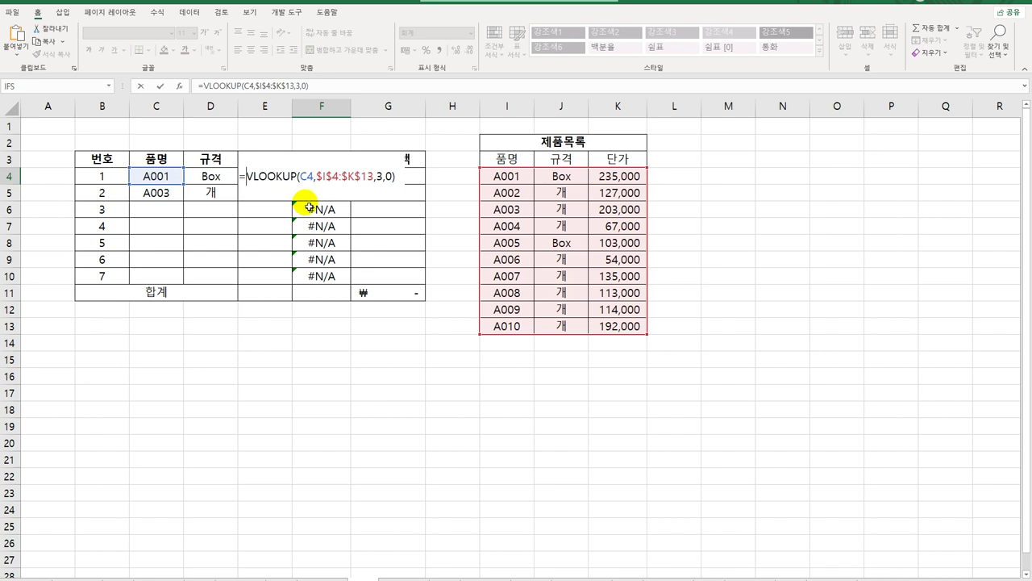
type("IF(is")
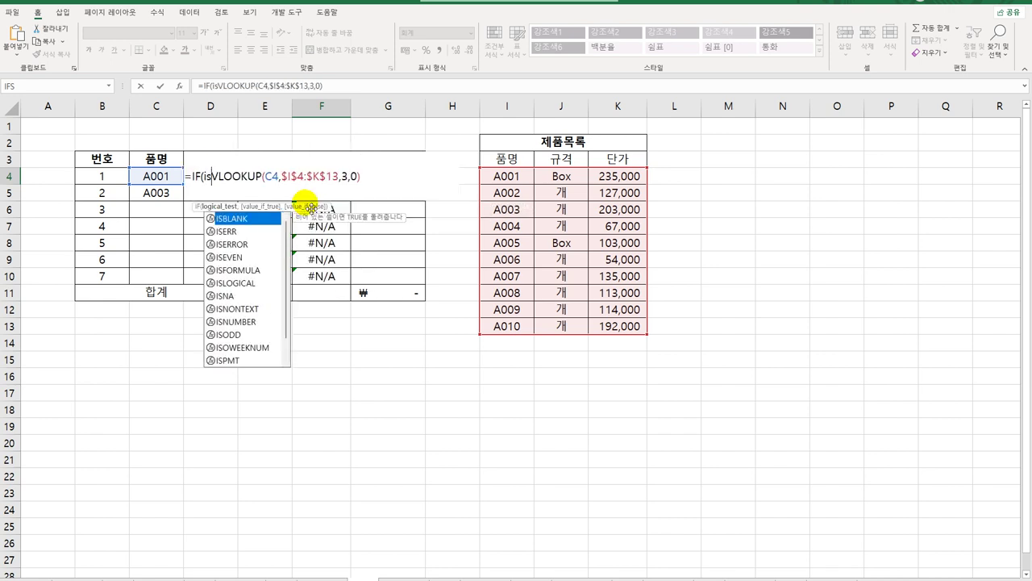
key("Tab")
left_click(177, 176)
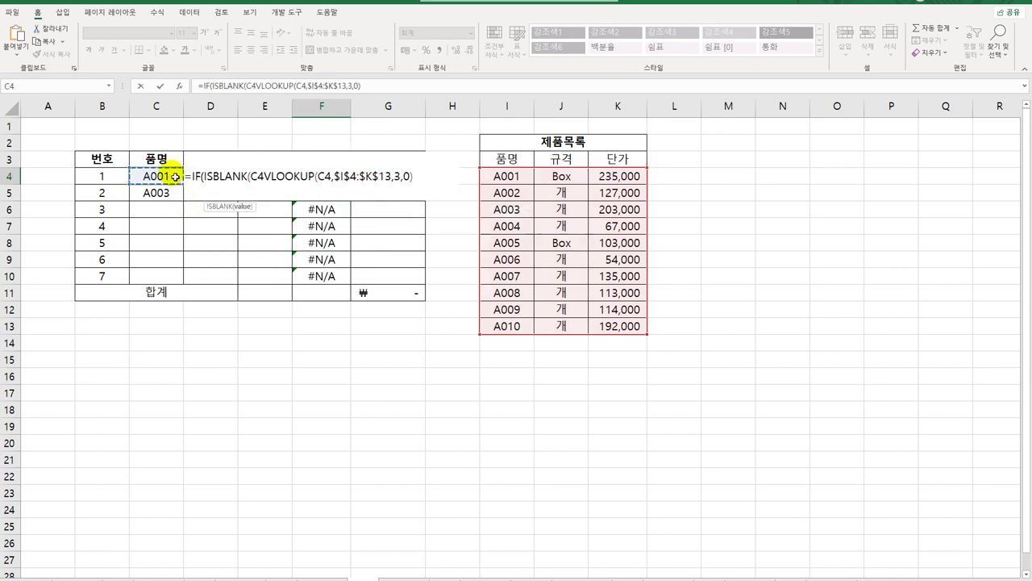
type("),")
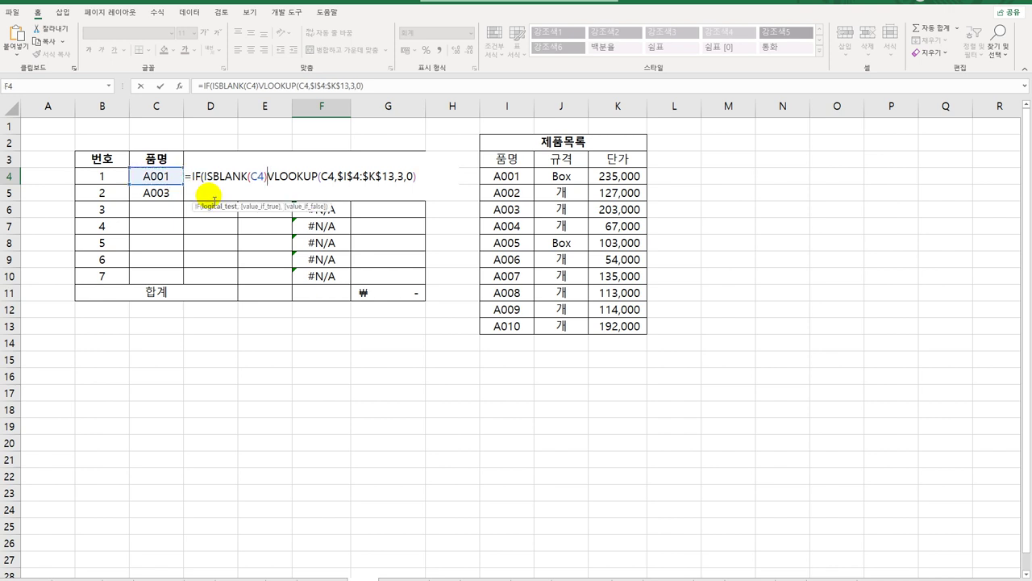
Step: Complete F4's IF with "" as the true value and the VLOOKUP as the false value, and fill it down through F10
type("\"\"")
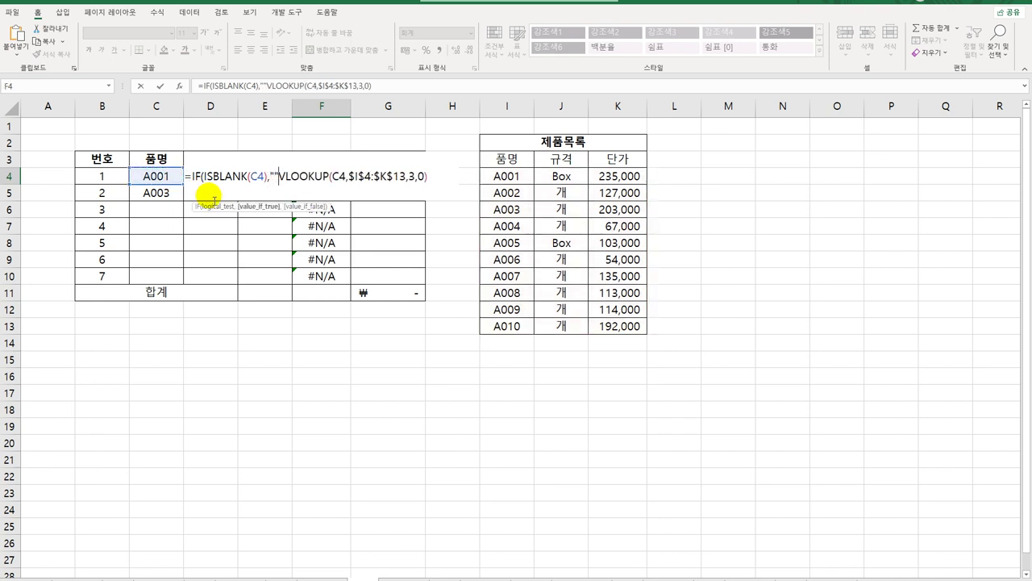
type(",")
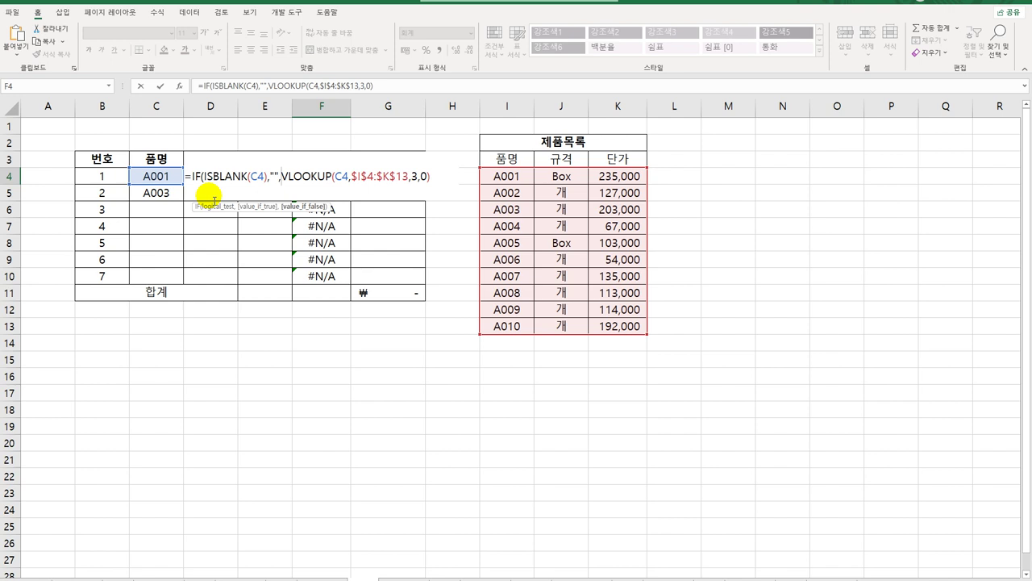
left_click(434, 177)
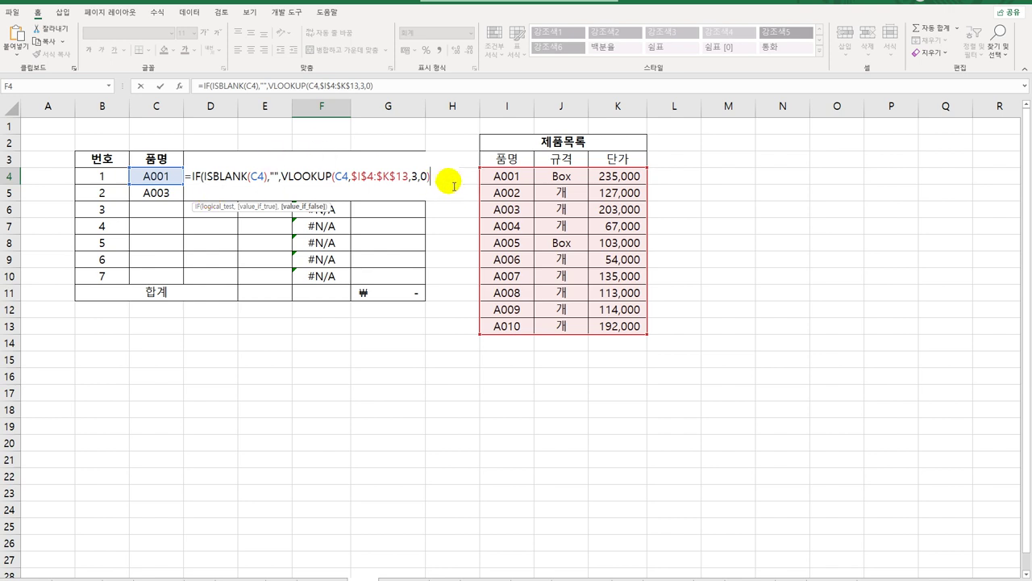
type(")")
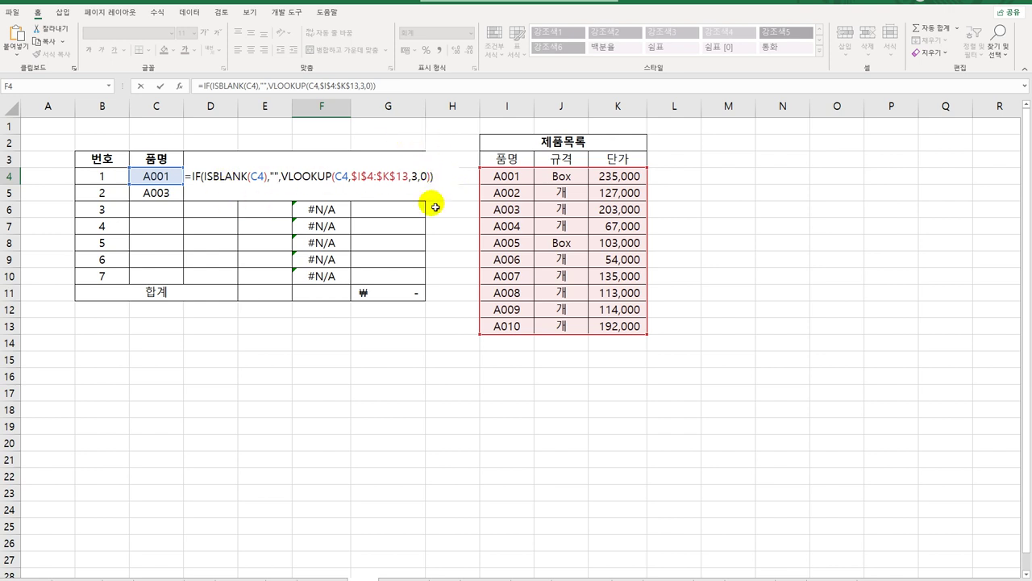
key("Return")
key("Up")
left_click_drag(355, 187, 350, 289)
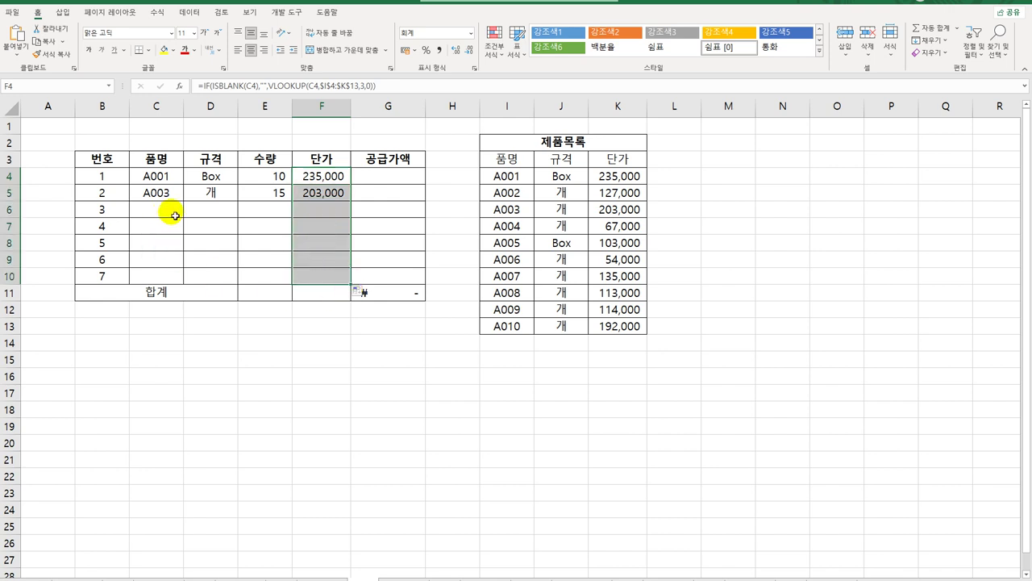
left_click(316, 213)
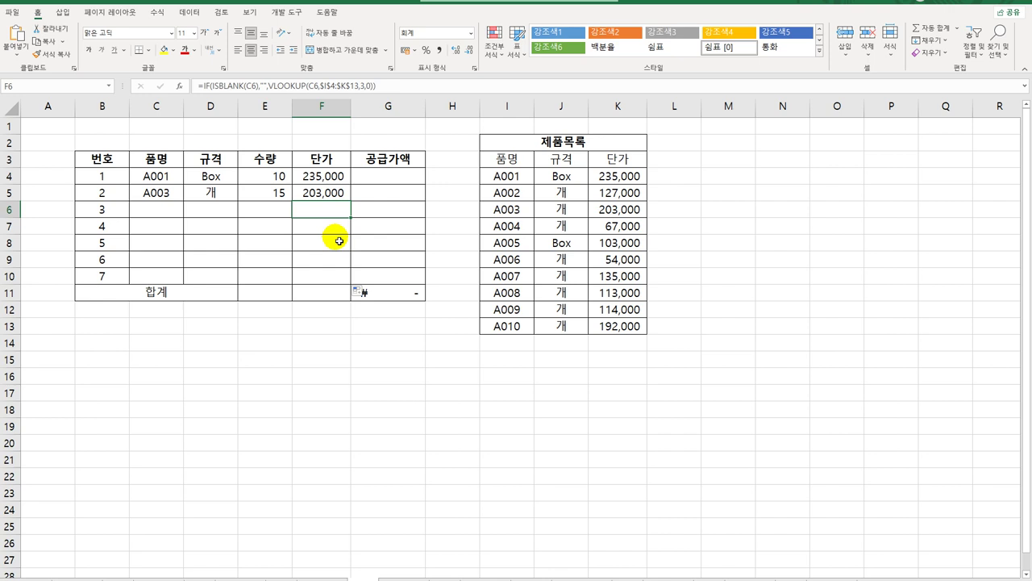
Step: Calculate 공급가액 in G4 as E4*F4 and fill the formula down through G10
left_click(396, 178)
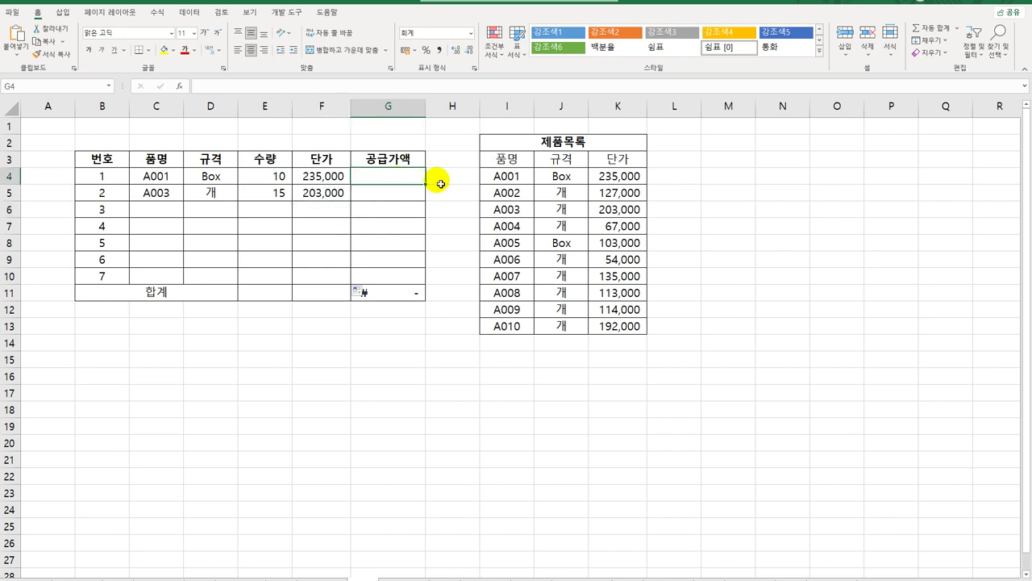
type("=")
key("Left")
key("Left")
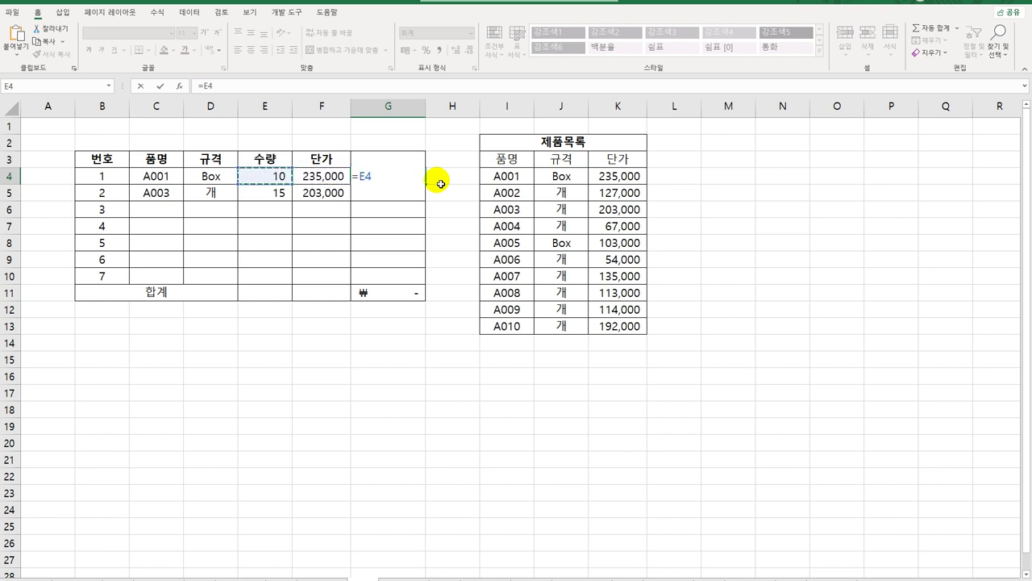
type("*")
key("Left")
key("Return")
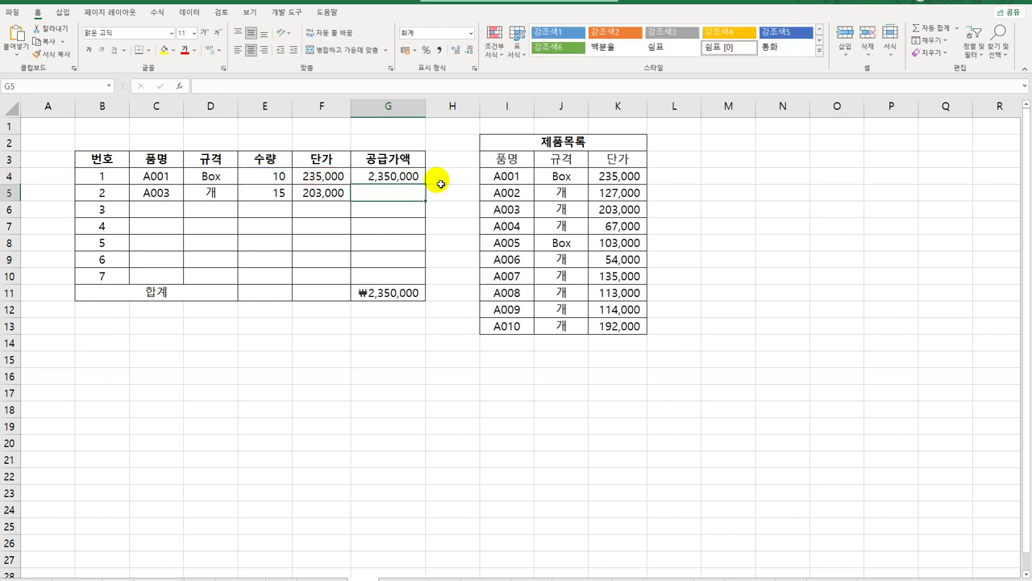
left_click(409, 174)
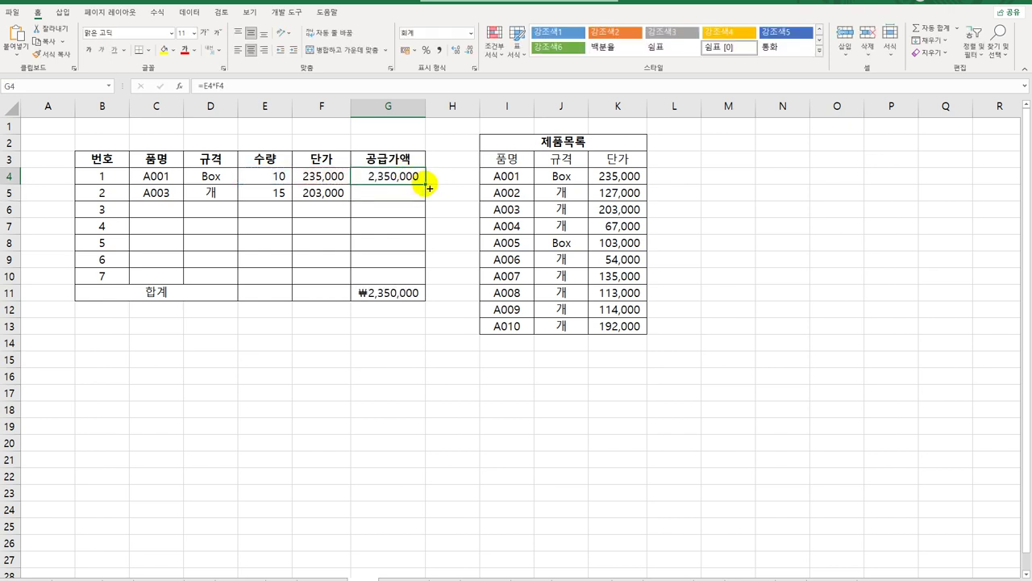
left_click_drag(425, 185, 401, 278)
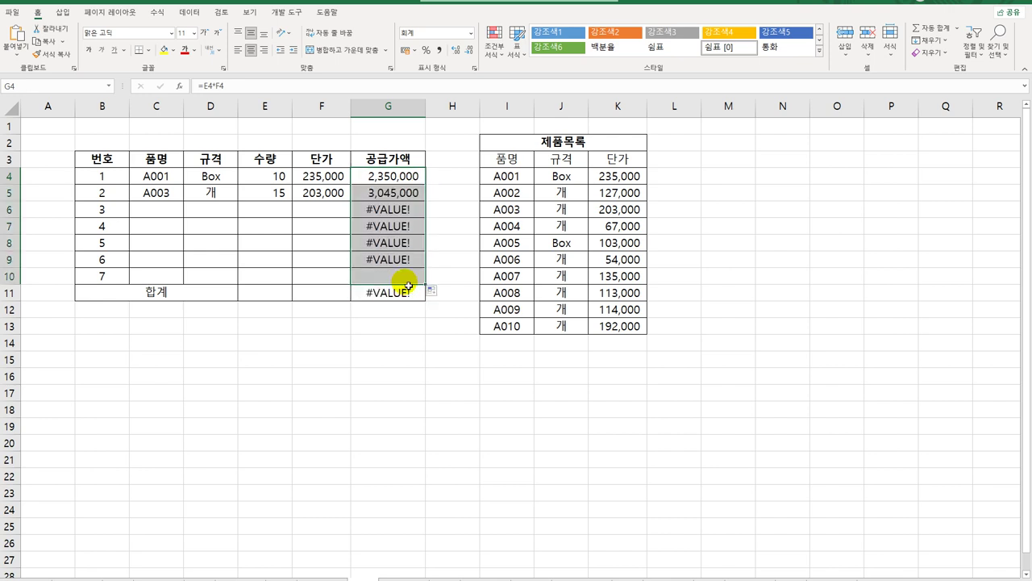
Step: Inspect the formulas in D6, F6 and G6 of the first row without an item
left_click(223, 216)
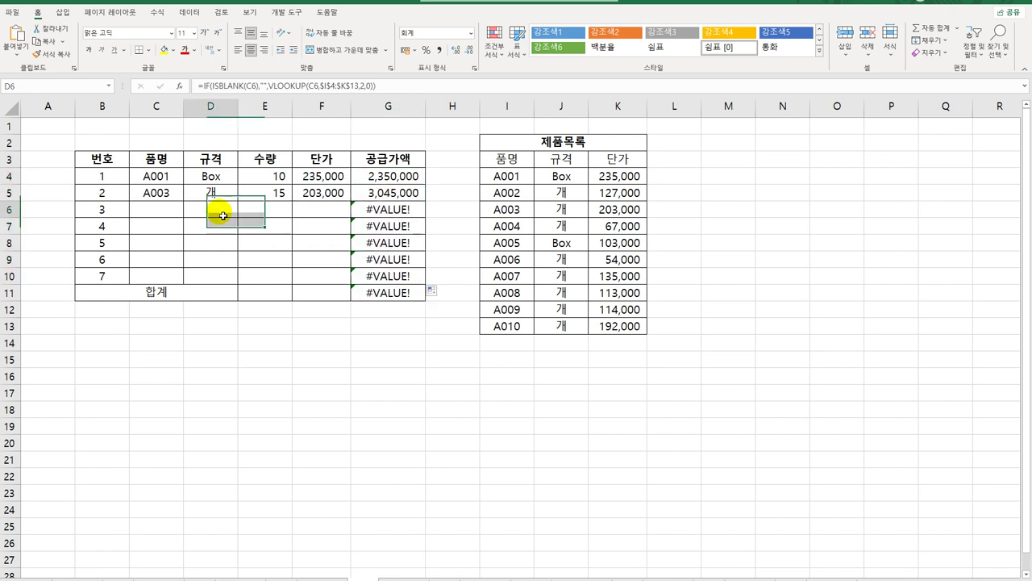
left_click(327, 217)
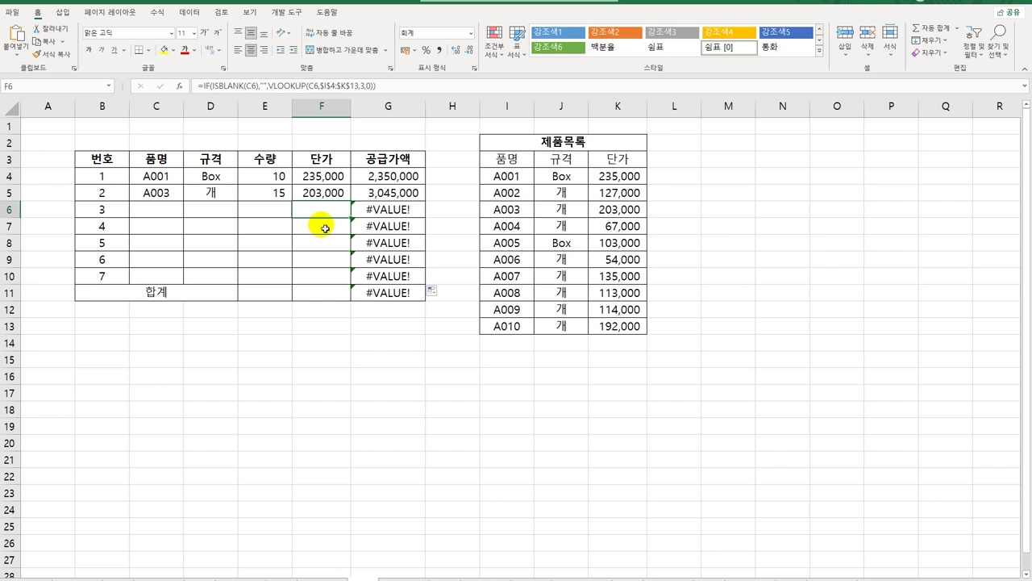
left_click(384, 214)
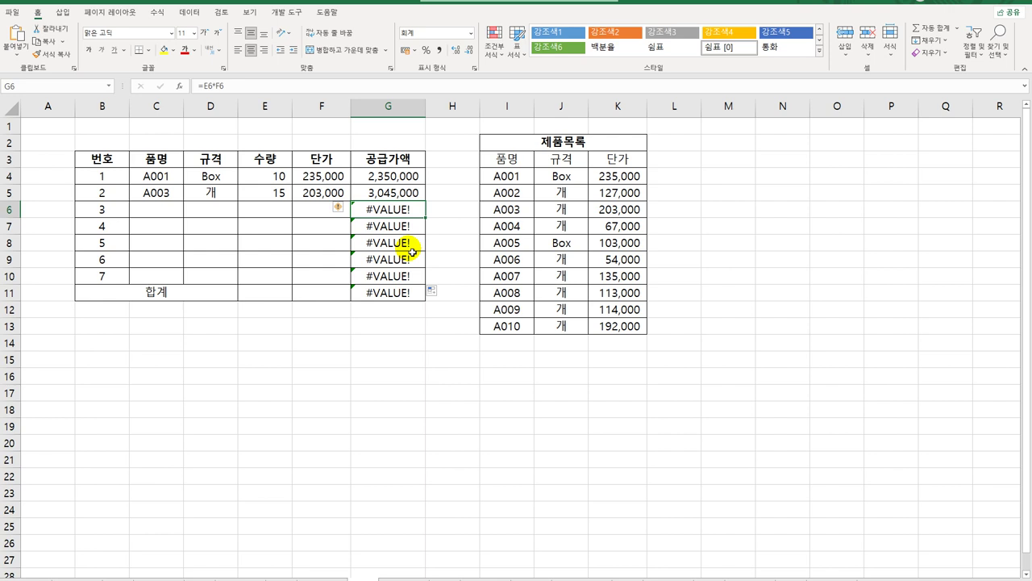
left_click(394, 179)
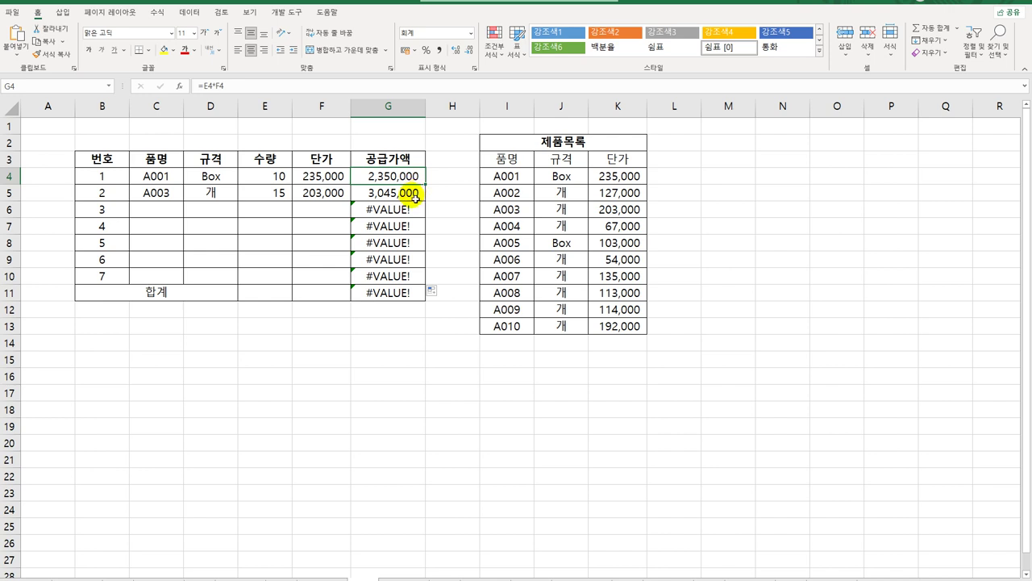
double_click(392, 174)
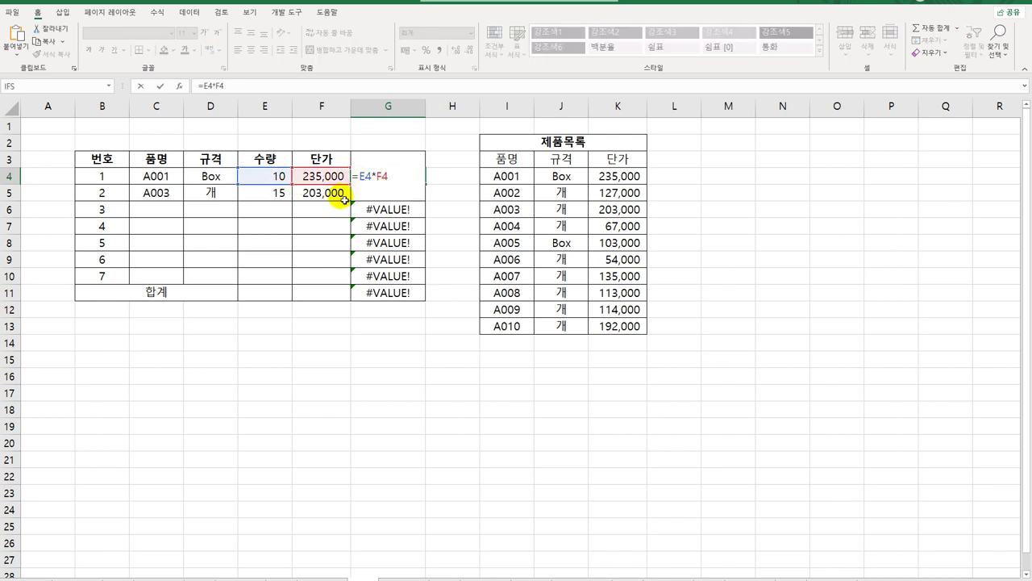
type("IF(")
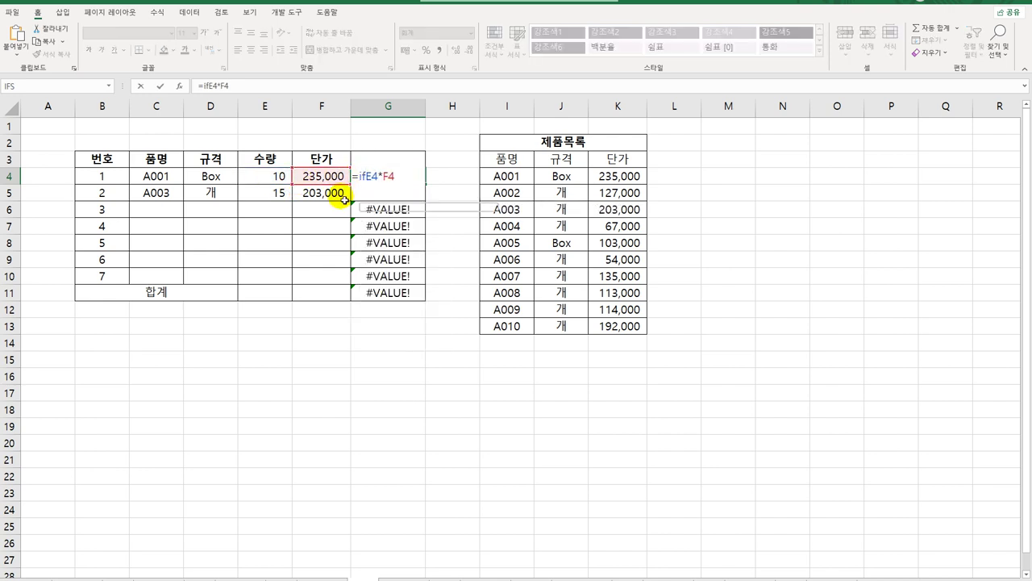
type("is")
key("Down")
key("Down")
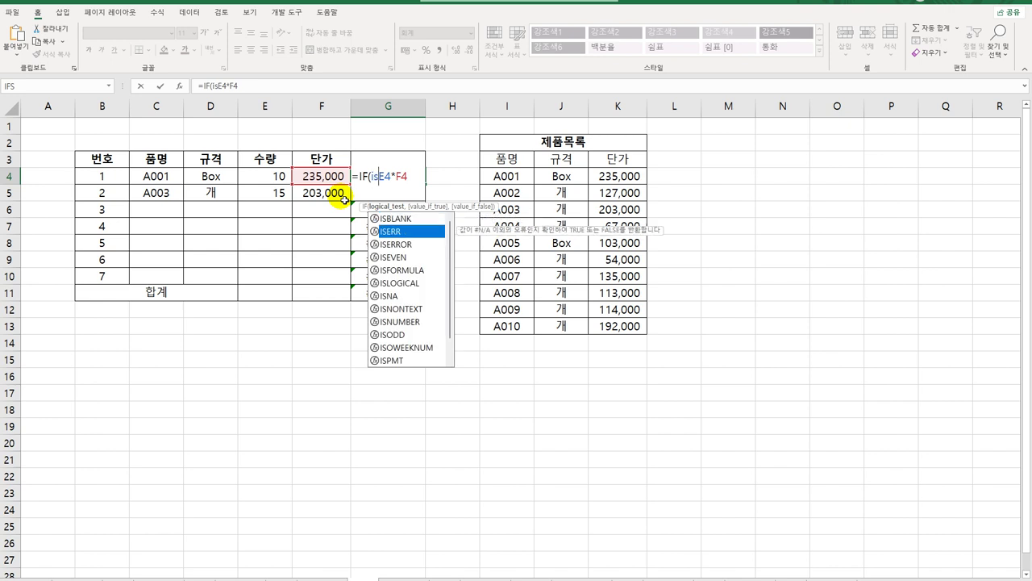
key("Tab")
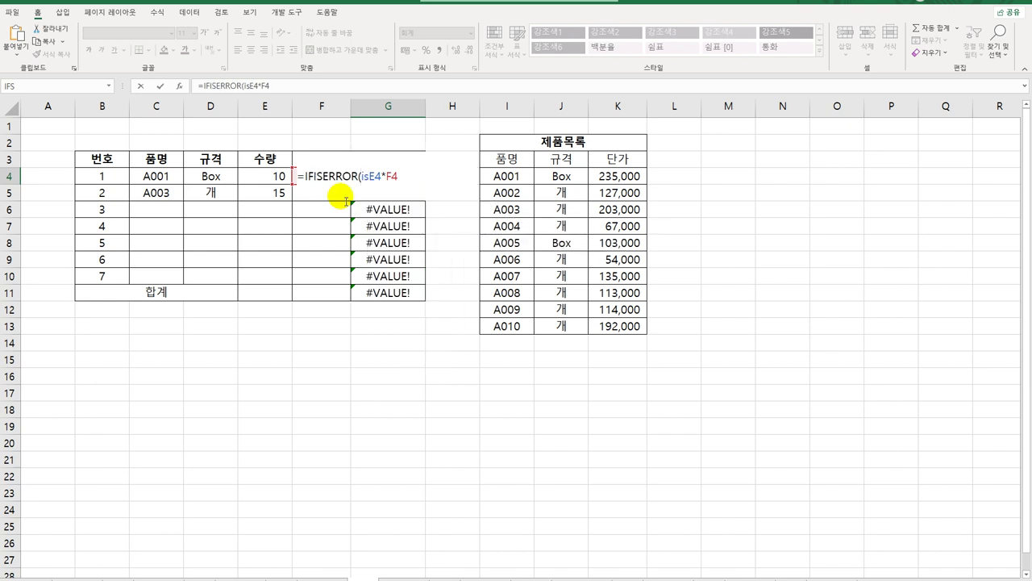
key("End")
type(")")
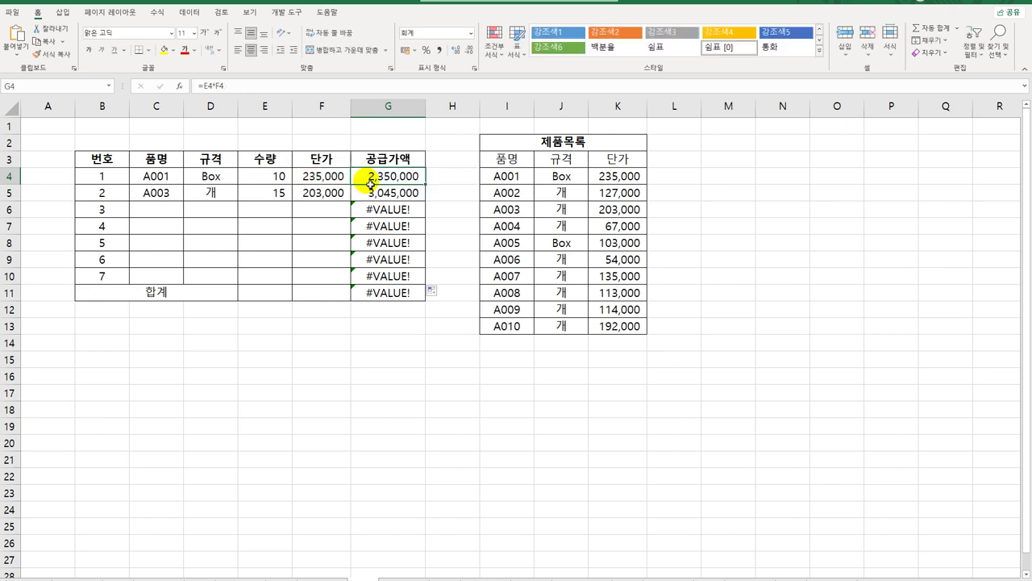
Step: Wrap the product in G4 in an IF function with the logical test ISERROR(E4*F4)
double_click(367, 176)
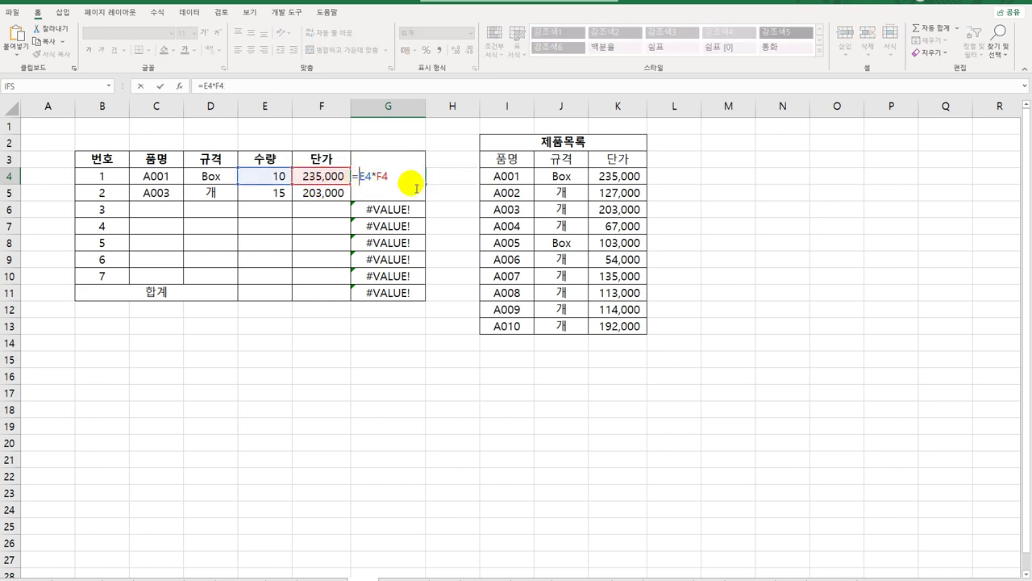
type("if")
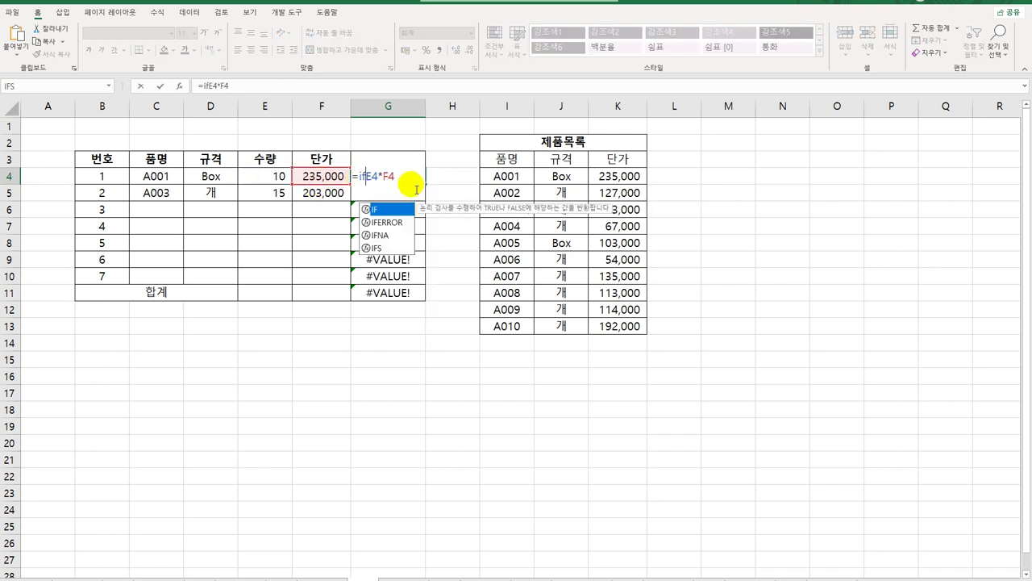
double_click(396, 209)
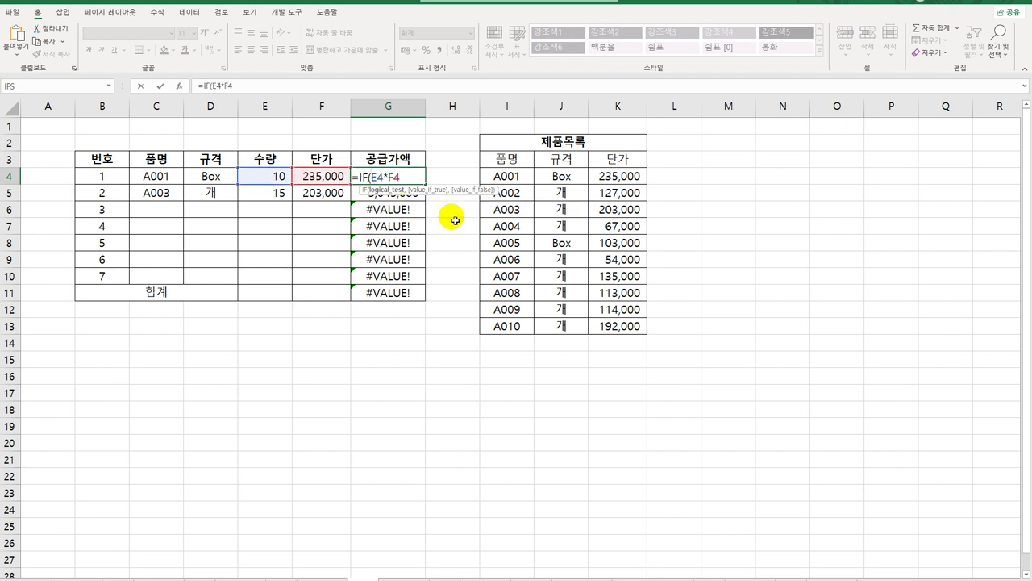
type("is")
double_click(422, 244)
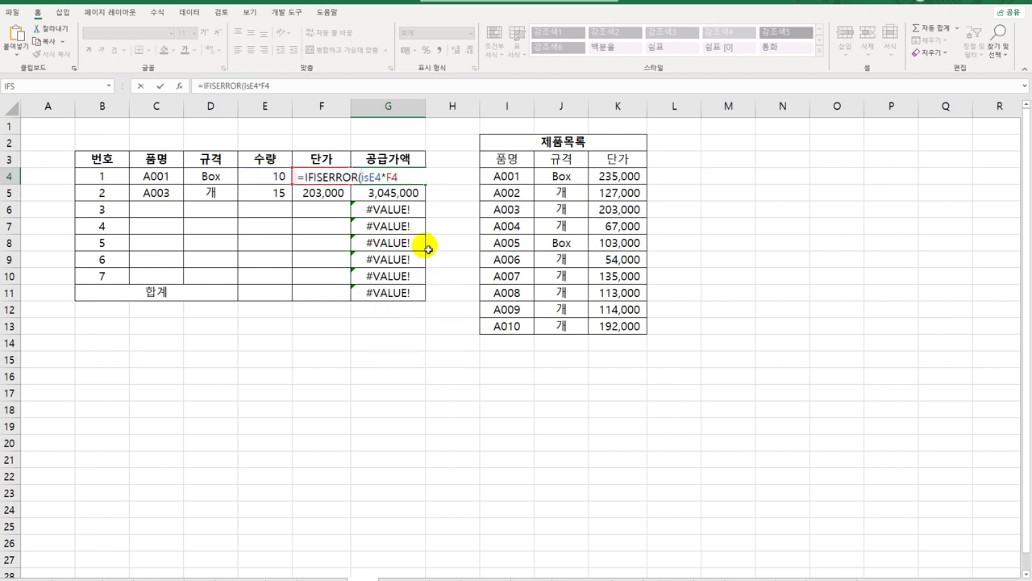
left_click(313, 176)
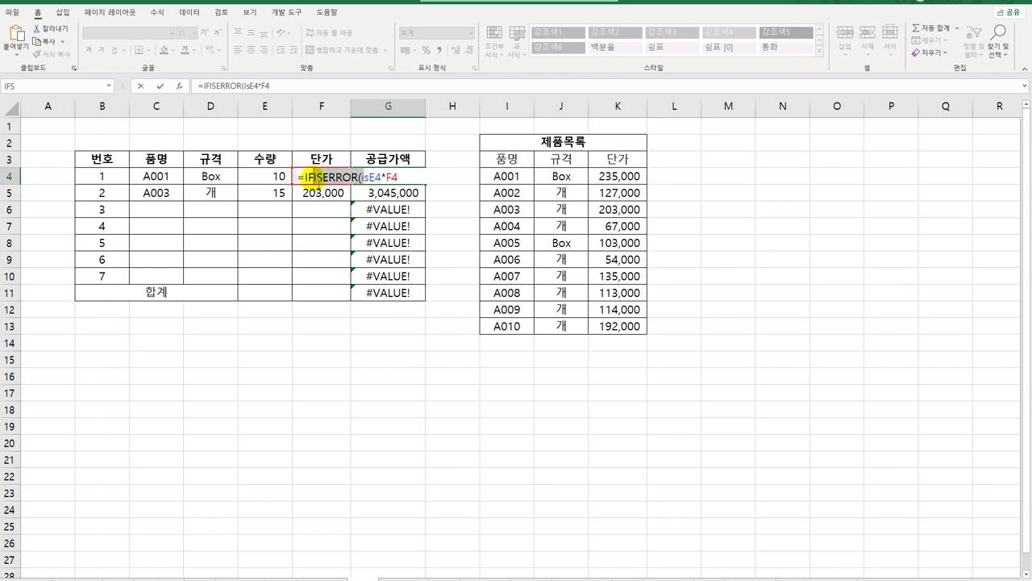
type("(")
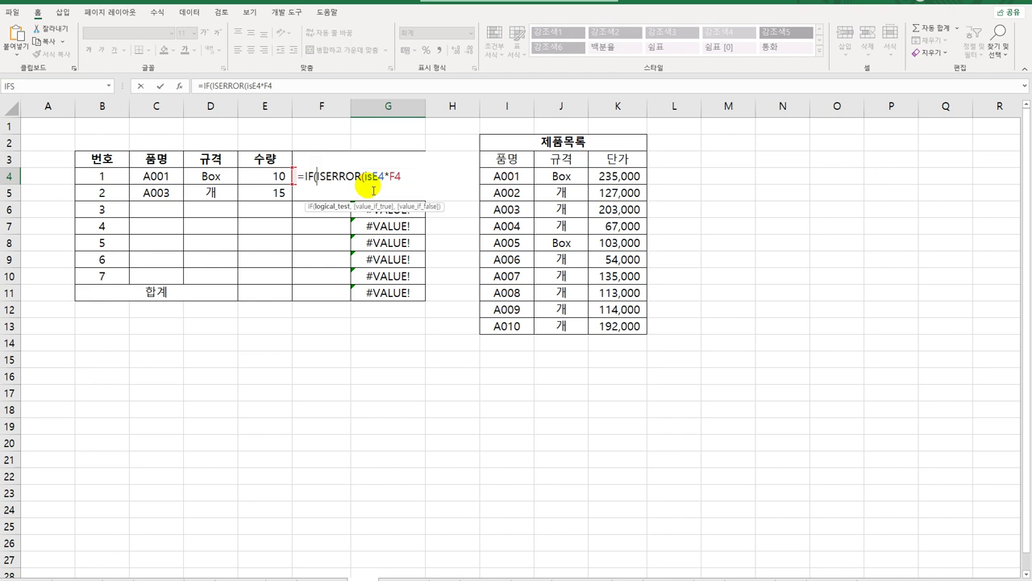
left_click(364, 176)
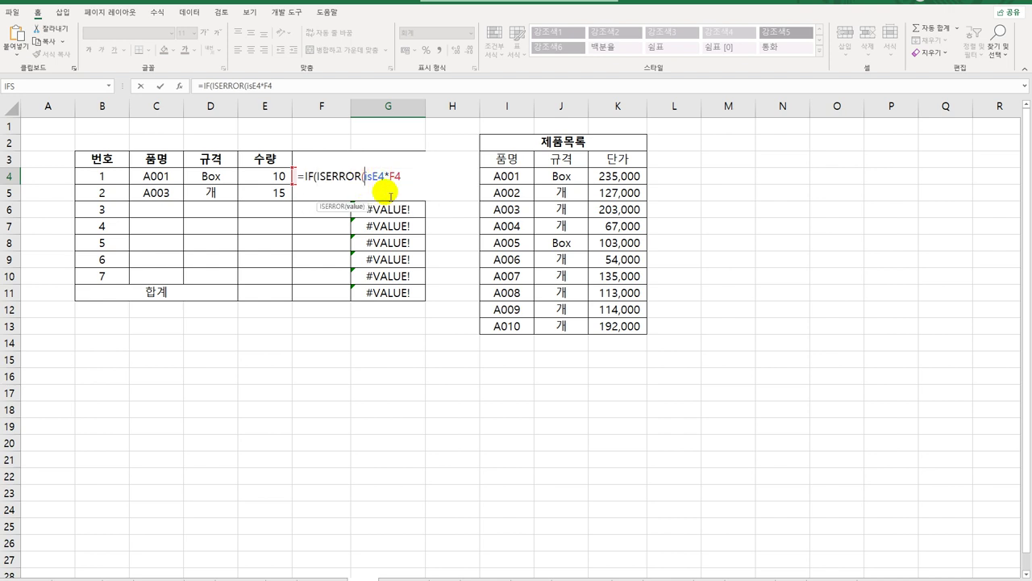
key("Delete")
key("Delete")
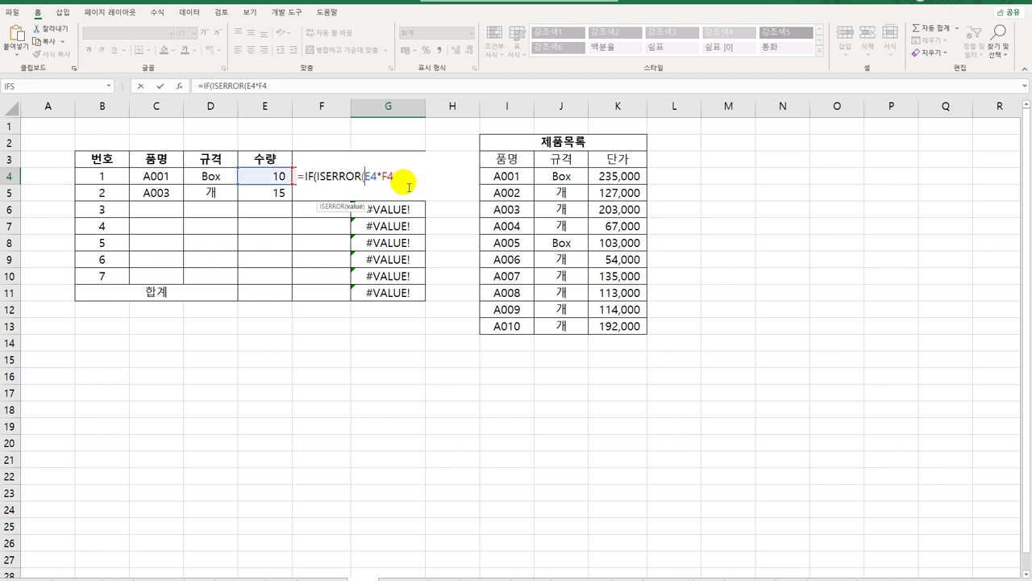
left_click(408, 179)
type(")")
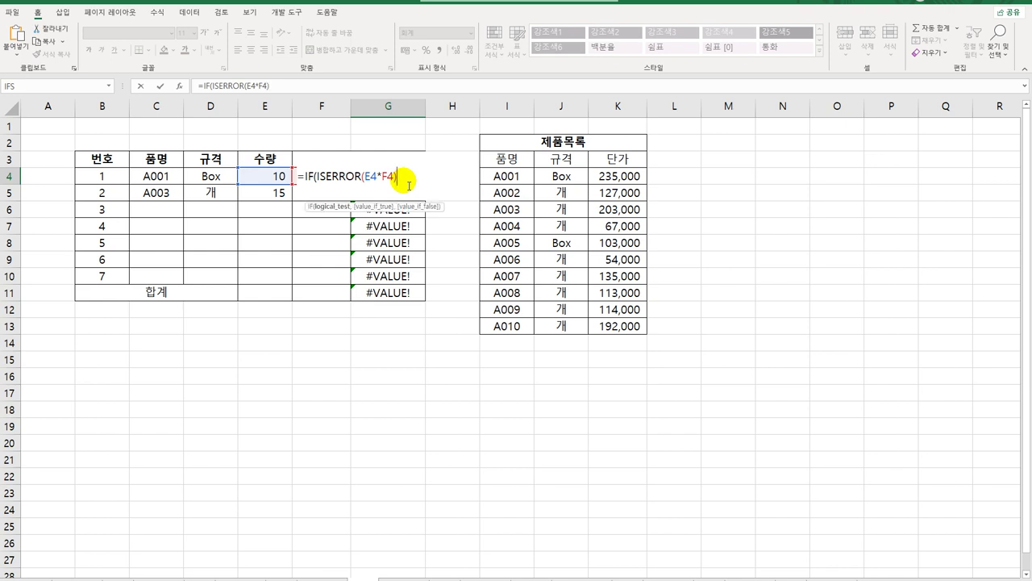
Step: Complete G4's IF with "" as the true value and E4*F4 as the false value
type(",\"\",")
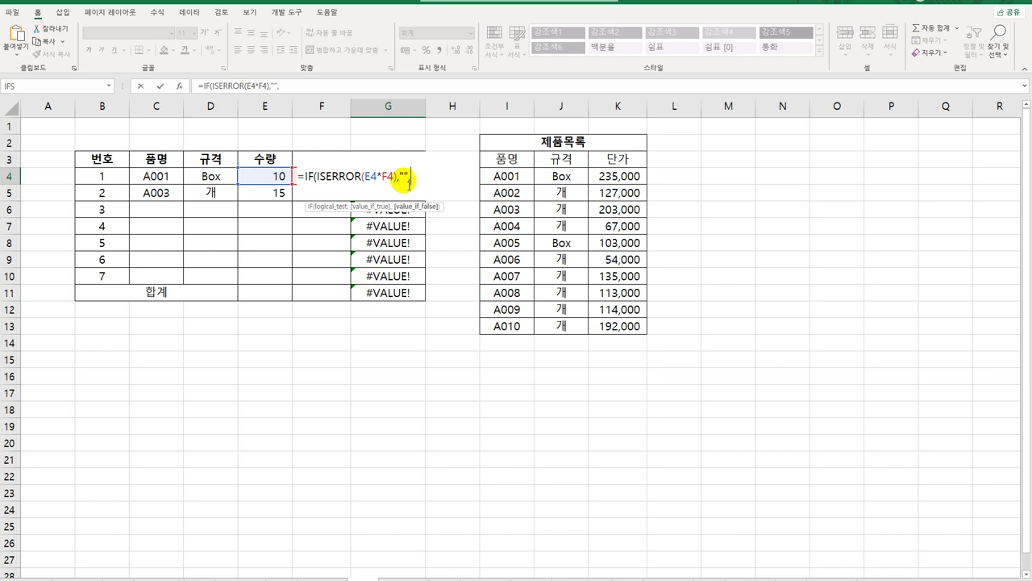
left_click_drag(366, 183, 393, 179)
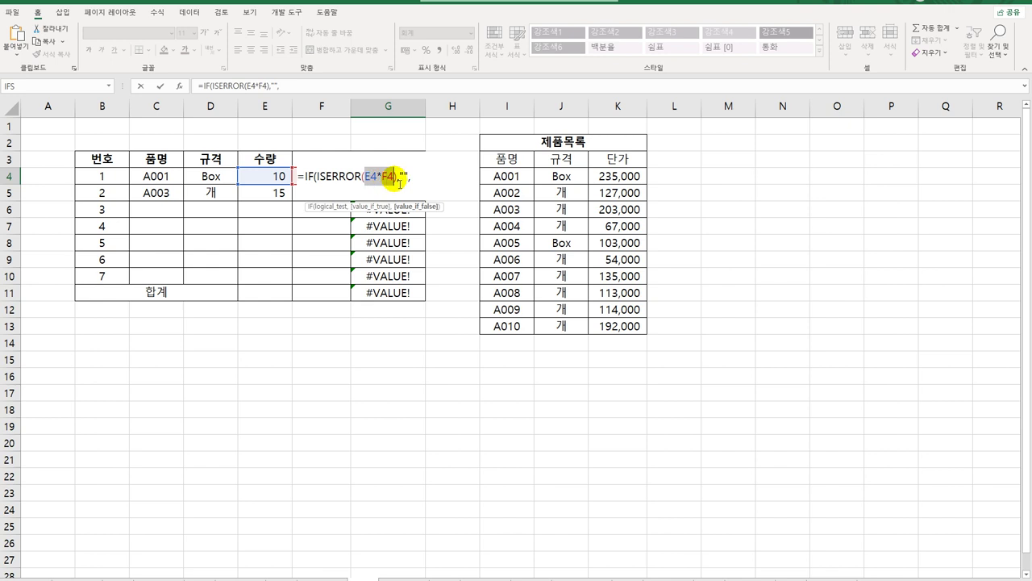
key("ctrl+c")
left_click(423, 177)
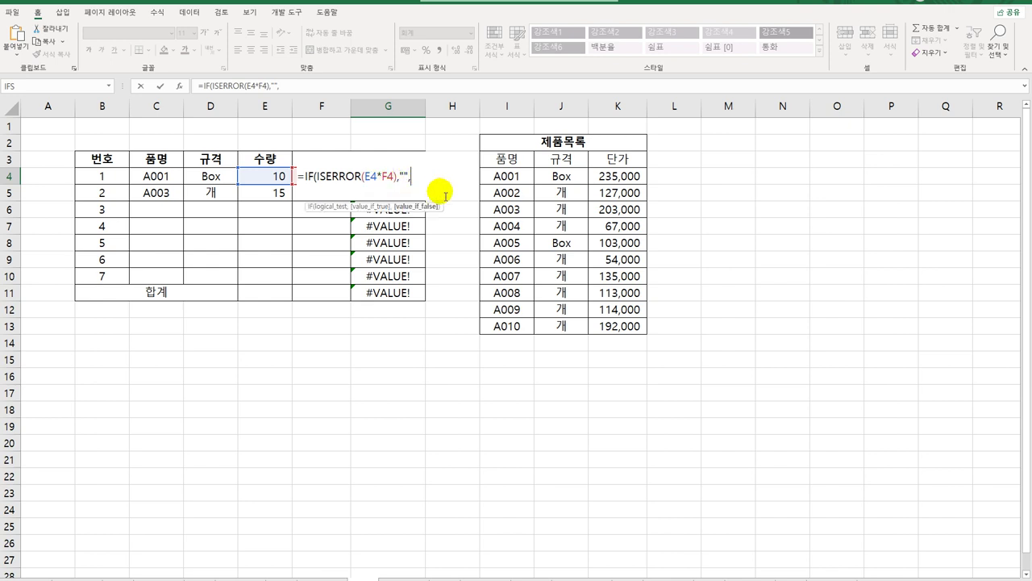
key("ctrl+v")
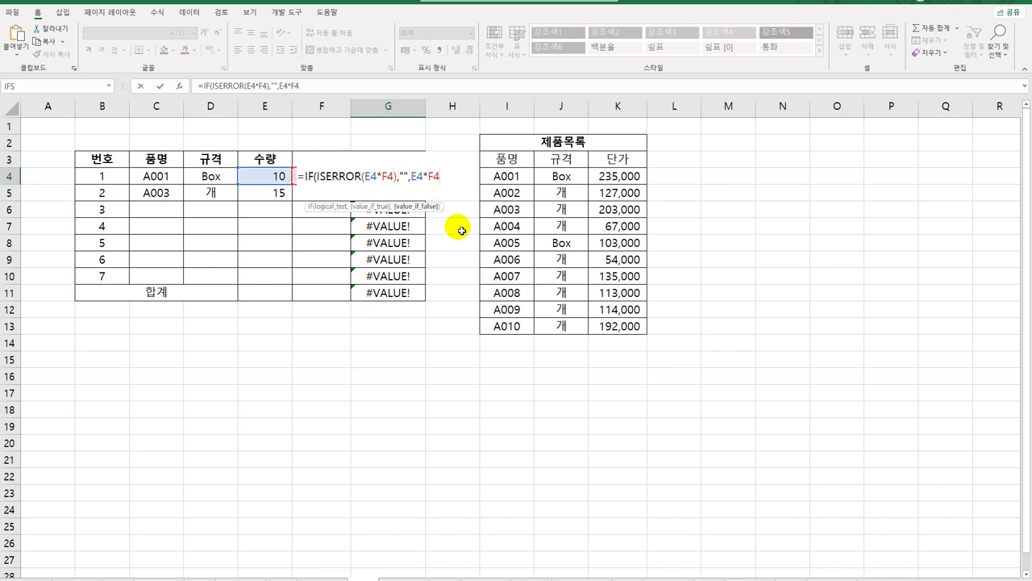
type(")")
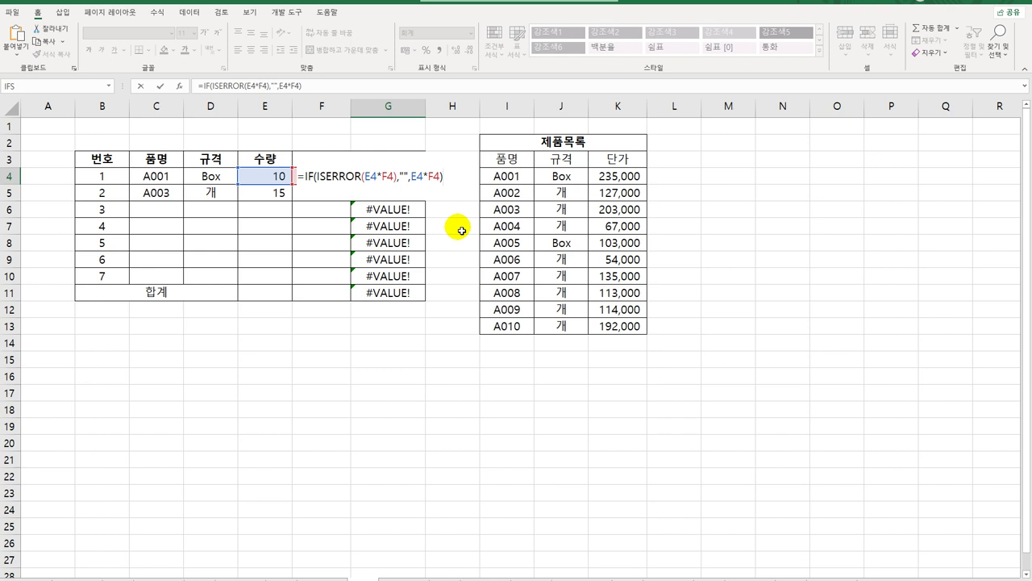
key("Return")
Step: Fill G4's formula down through G10 and check the copied formulas in G6 and G7
left_click(421, 177)
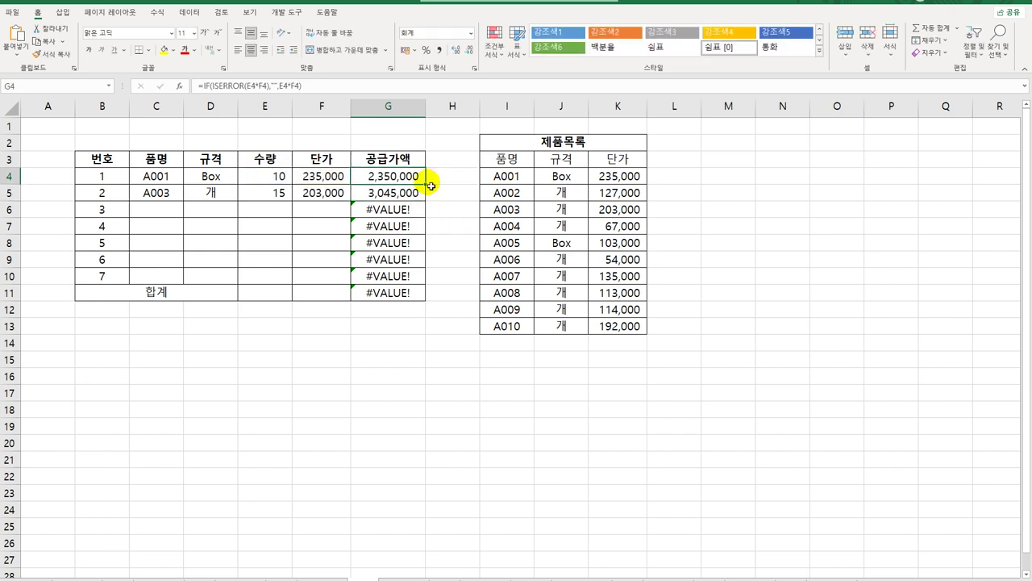
left_click_drag(425, 185, 427, 285)
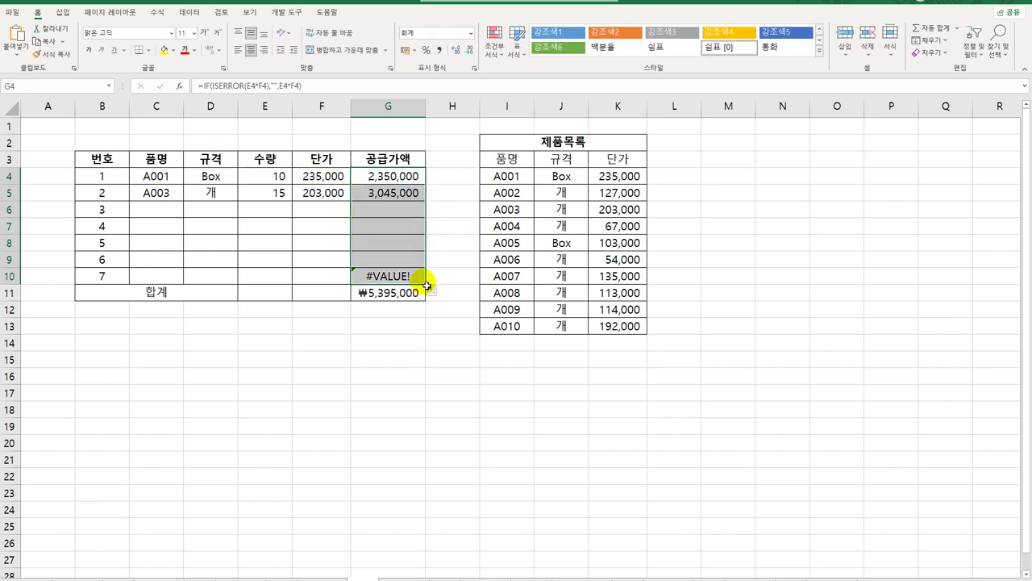
left_click(392, 211)
left_click(395, 228)
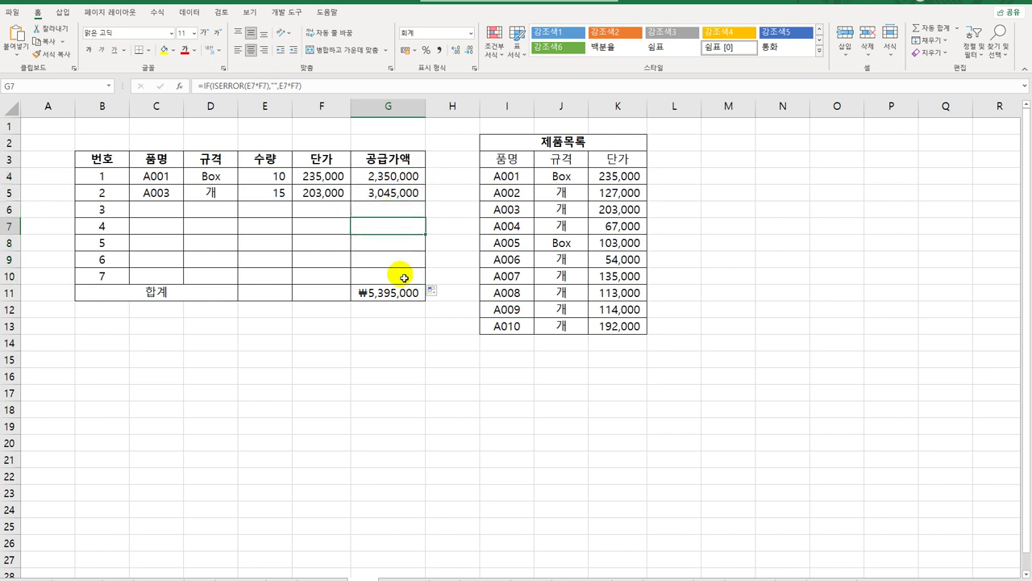
left_click(404, 213)
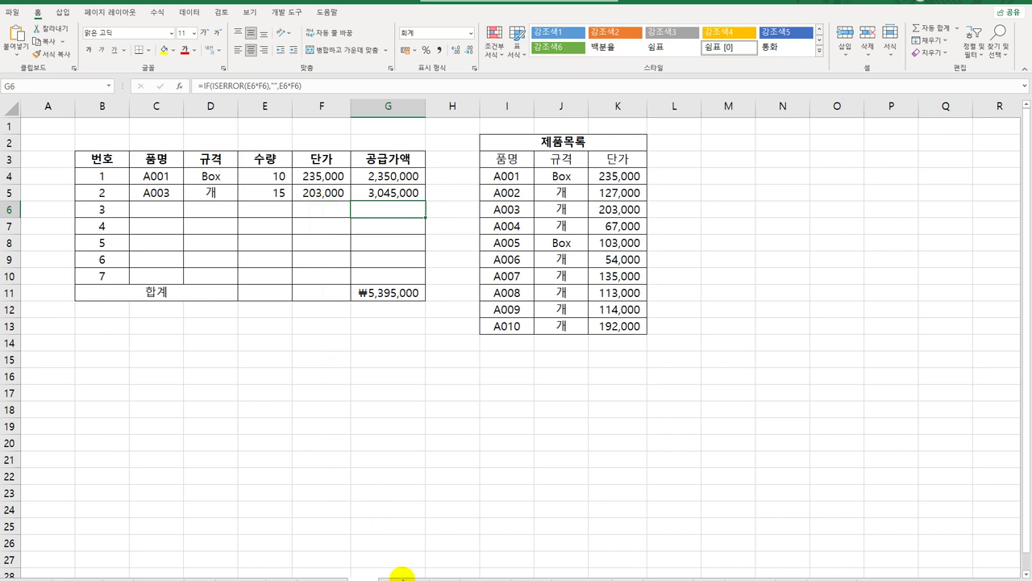
Step: Switch to the worksheet containing the 컴퓨터 특기적성 입금 table
left_click(400, 577)
left_click(400, 577)
left_click(403, 577)
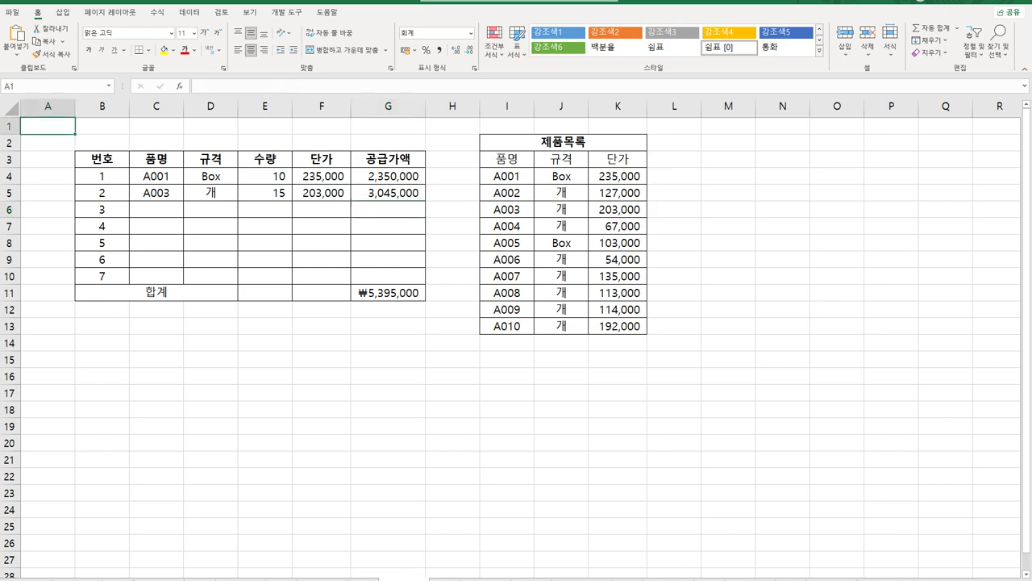
left_click(403, 577)
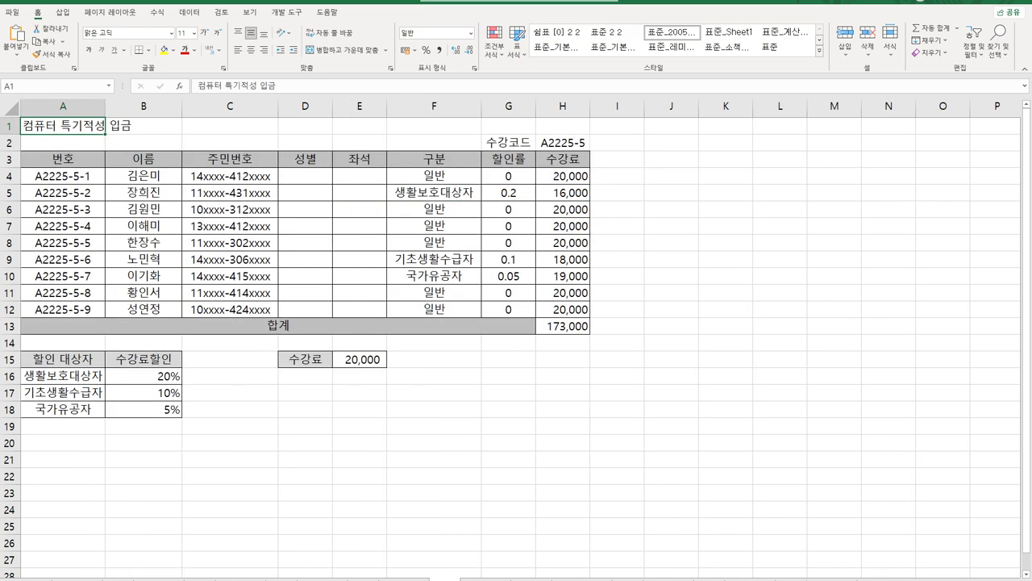
Step: Extract the gender digit in D4 with =MID(C4,8,1) and fill the formula down the 성별 column through D12
left_click(304, 177)
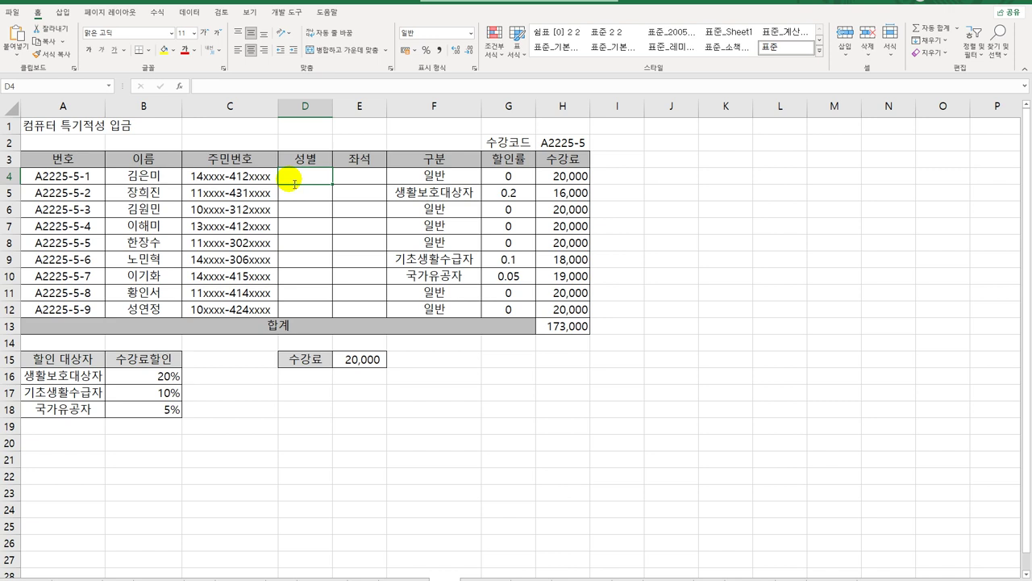
type("=mi")
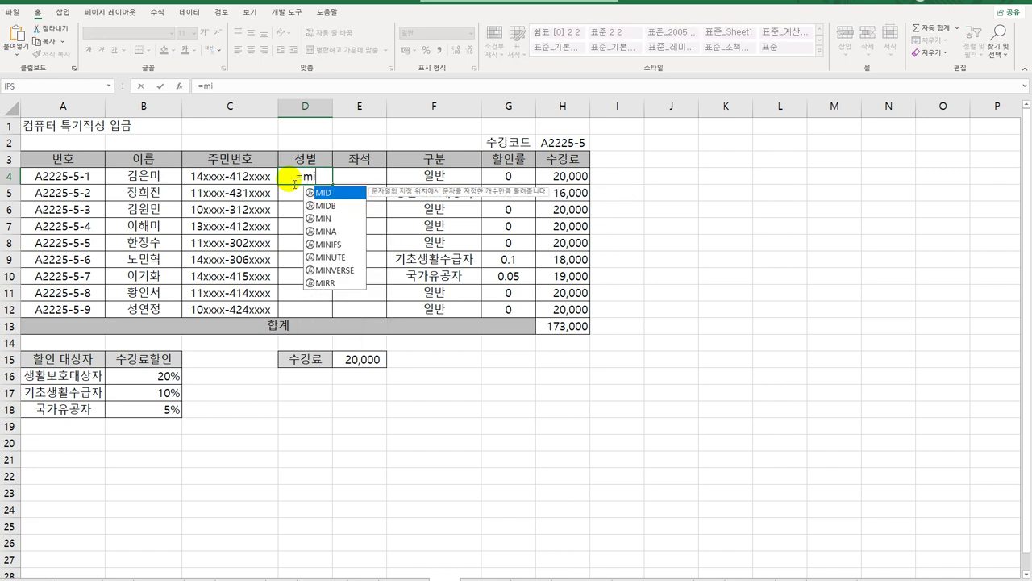
key("Tab")
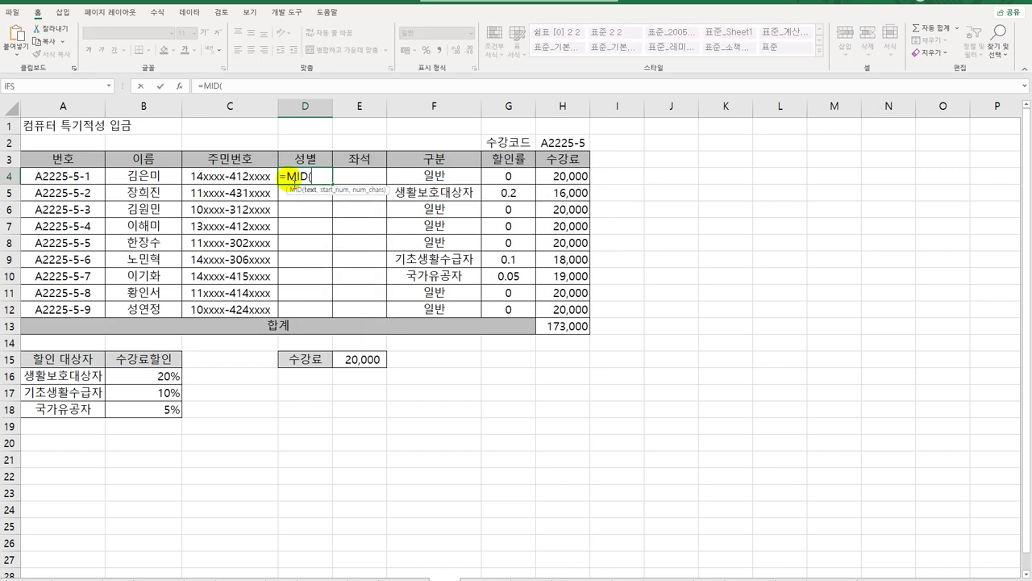
left_click(264, 183)
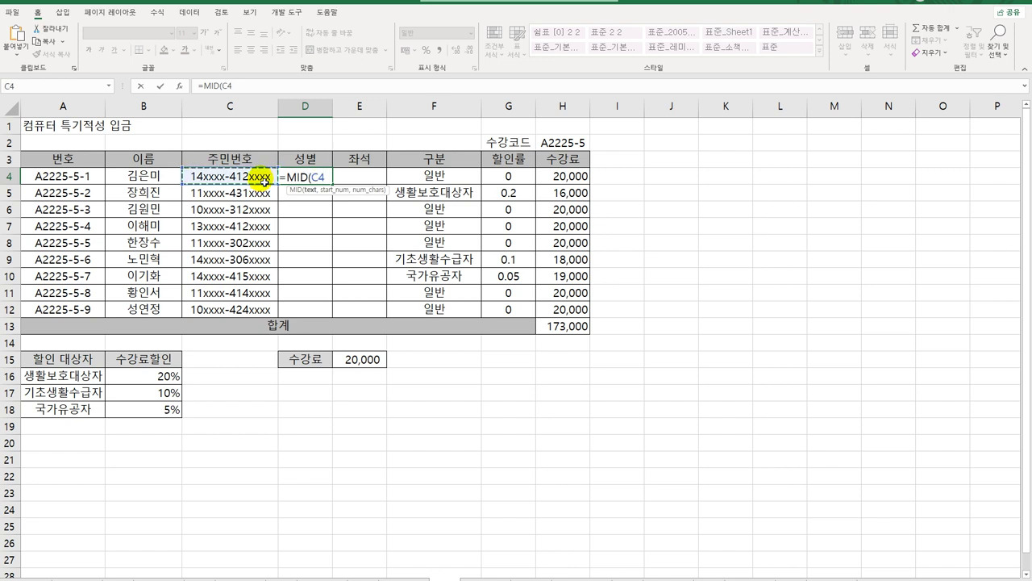
type(",8")
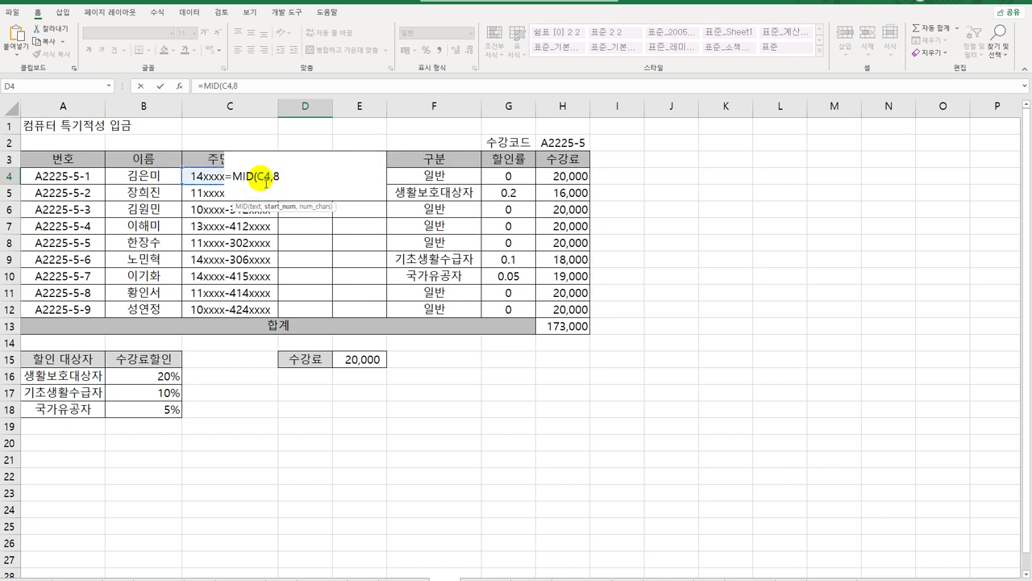
type(",1")
key("Return")
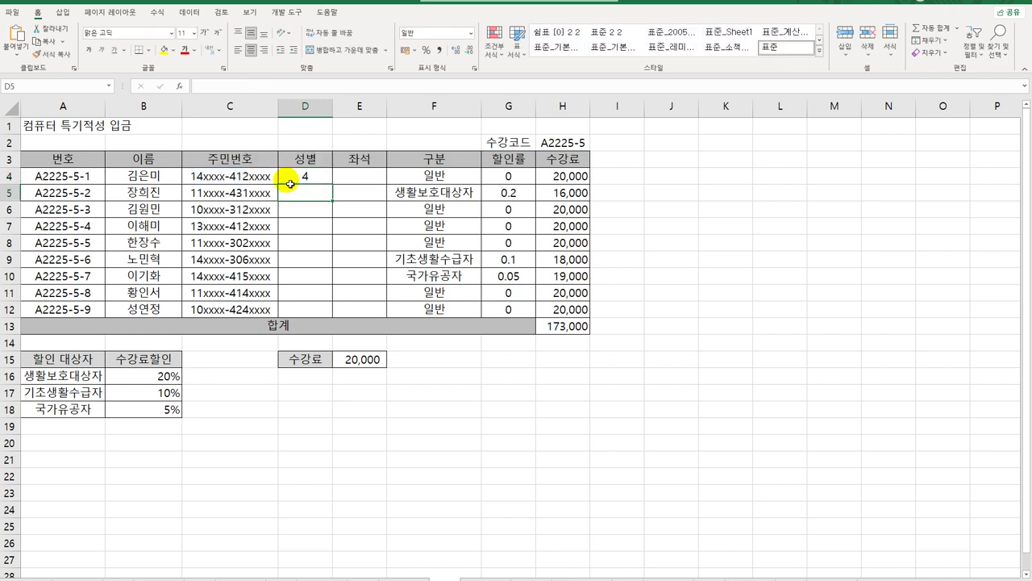
left_click(295, 175)
left_click_drag(334, 190, 316, 319)
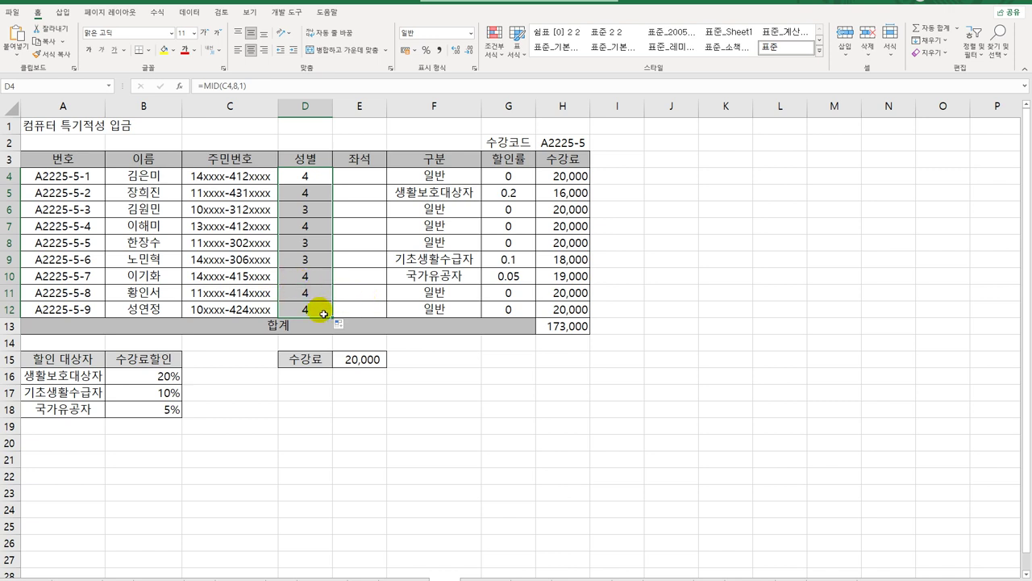
Step: Wrap D4's MID formula in ISODD so it reads =ISODD(MID(C4,8,1))
left_click(303, 179)
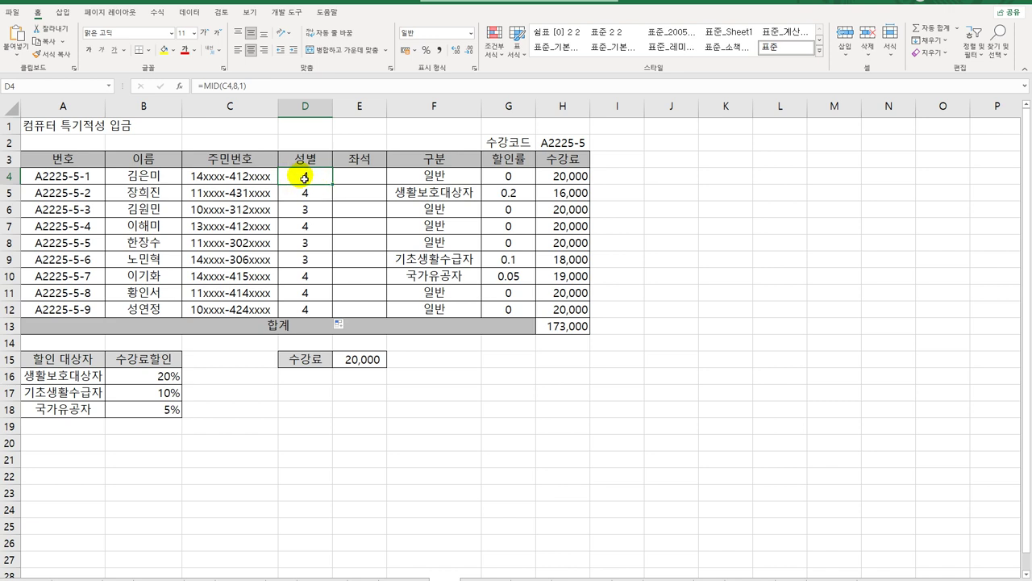
double_click(304, 177)
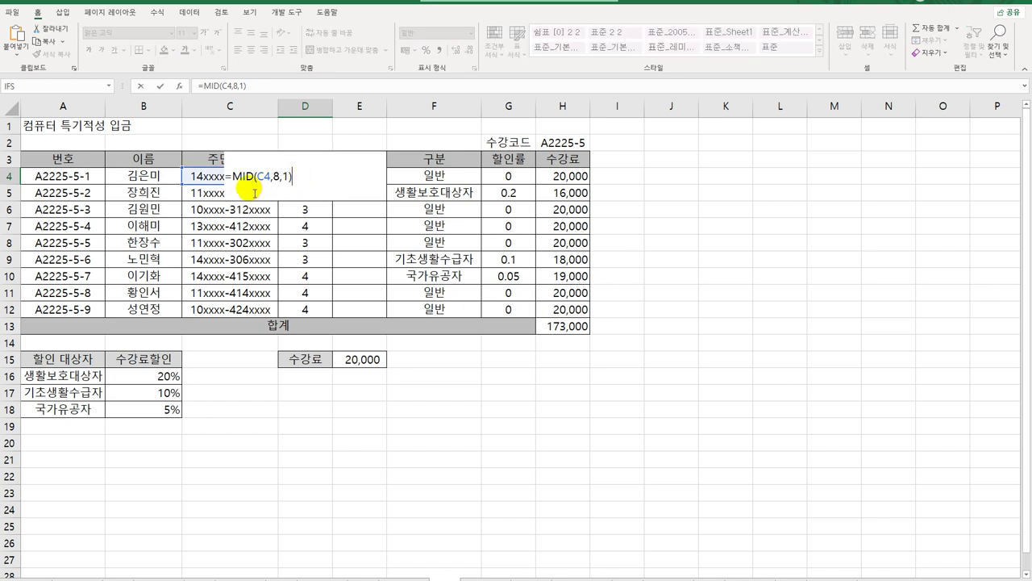
left_click(233, 176)
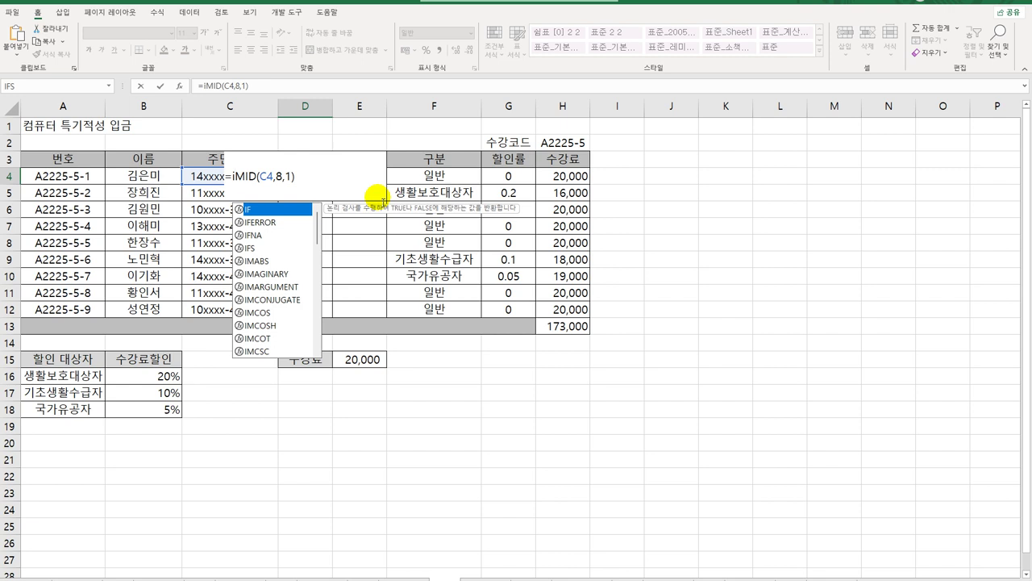
type("sodd")
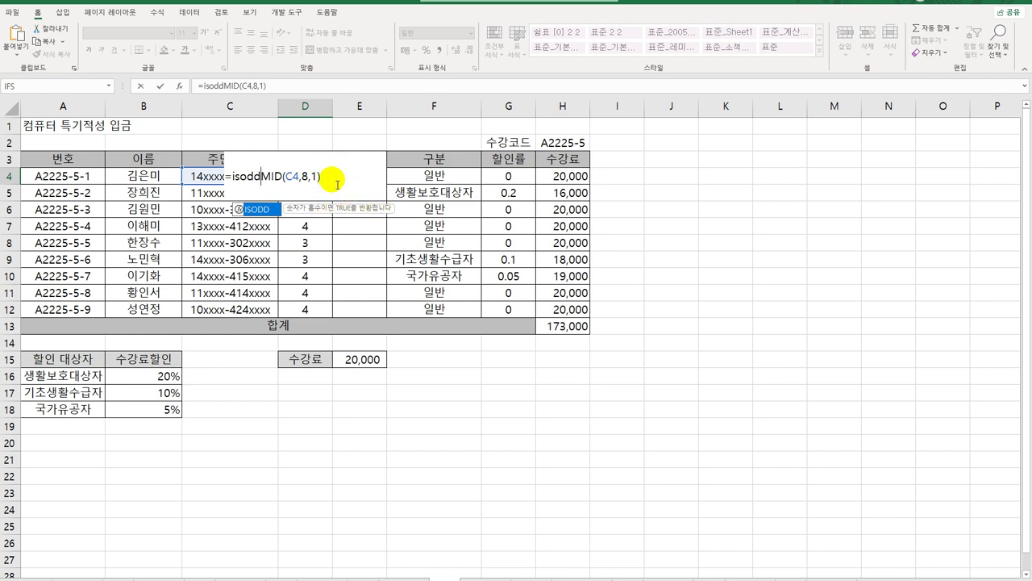
left_click(263, 177)
key("Tab")
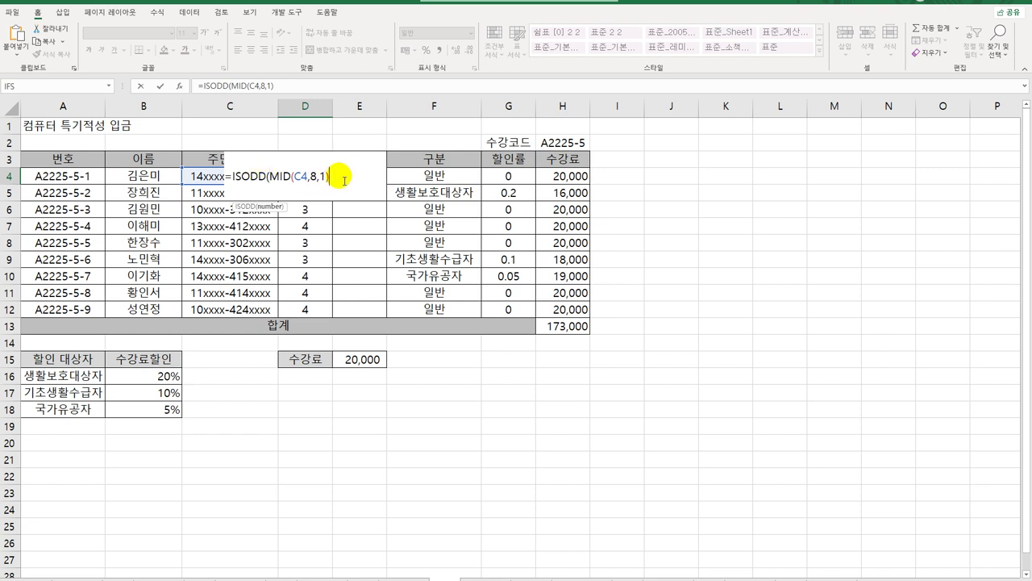
type(")")
key("Return")
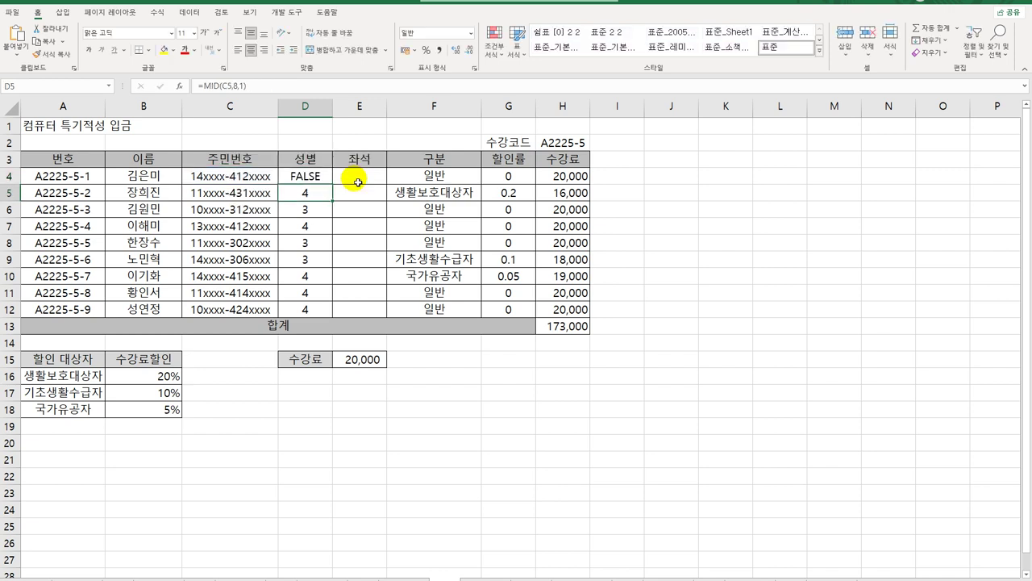
Step: Fill D4's ISODD formula down through D12 and check the copied formulas in D6, D8 and D9
left_click(323, 174)
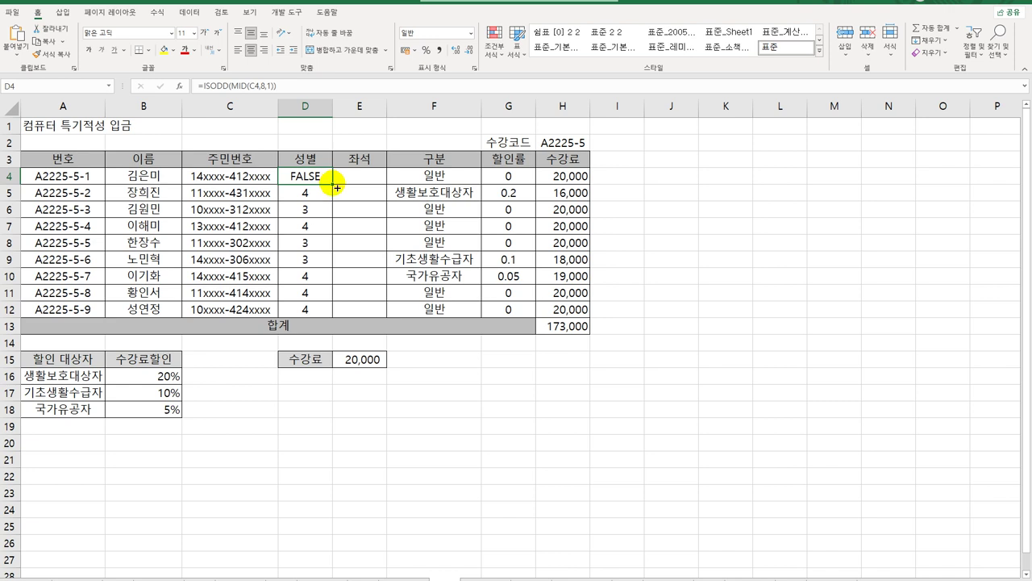
left_click_drag(337, 187, 333, 317)
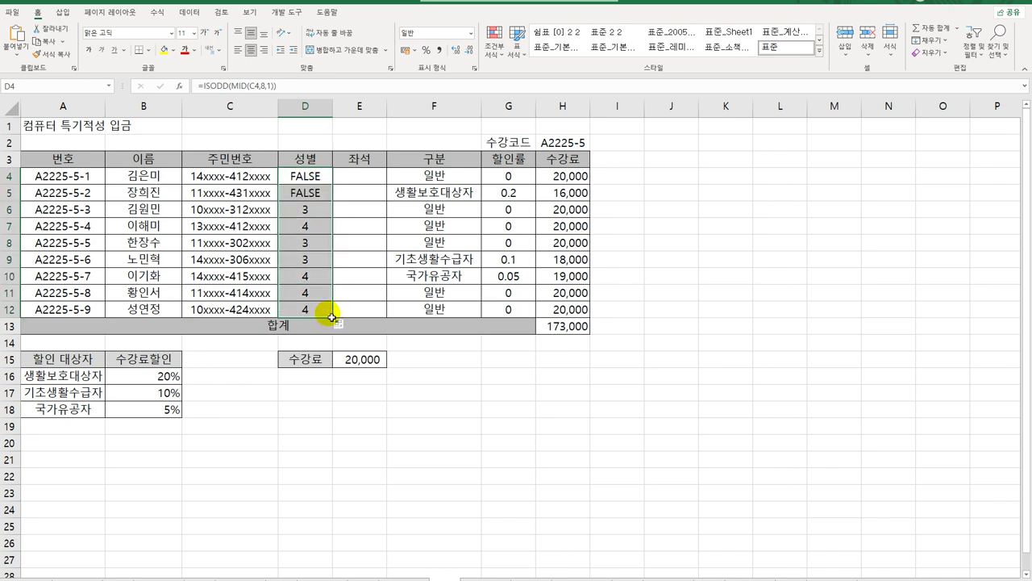
left_click(315, 209)
left_click(316, 242)
left_click(315, 260)
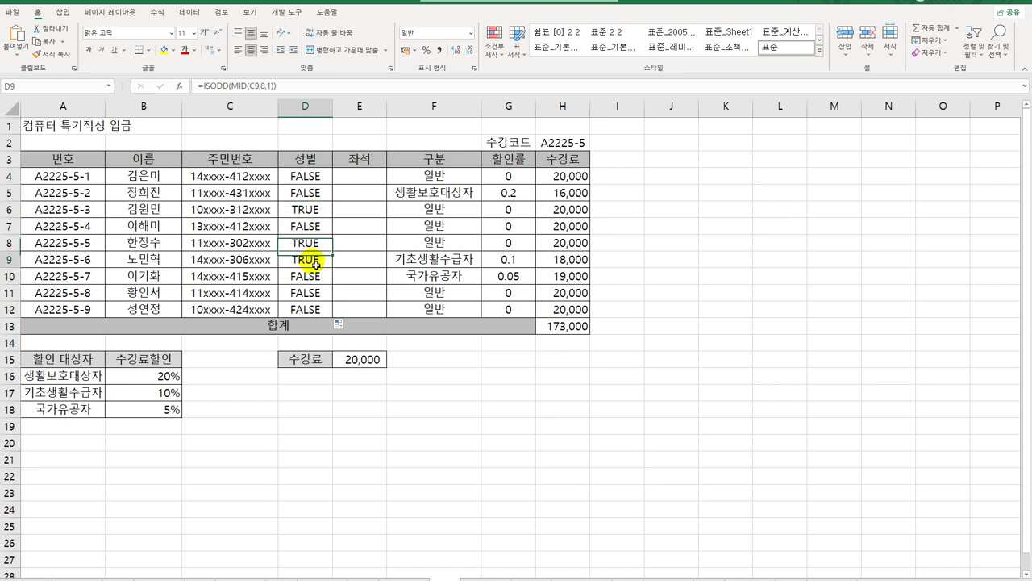
Step: Wrap D4's ISODD test in IF, with "남" as the true value and "여" as the false value
left_click(316, 177)
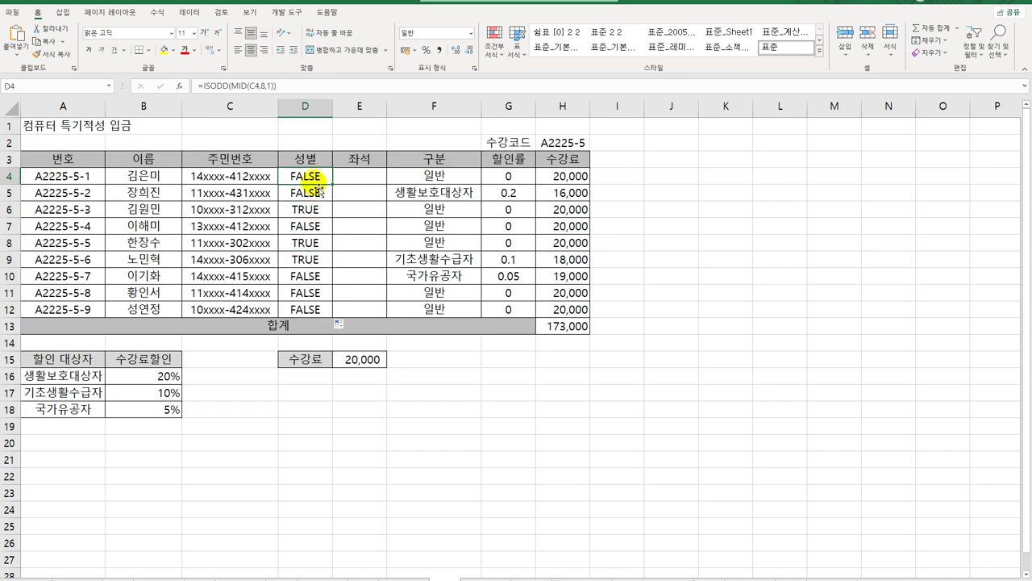
double_click(300, 179)
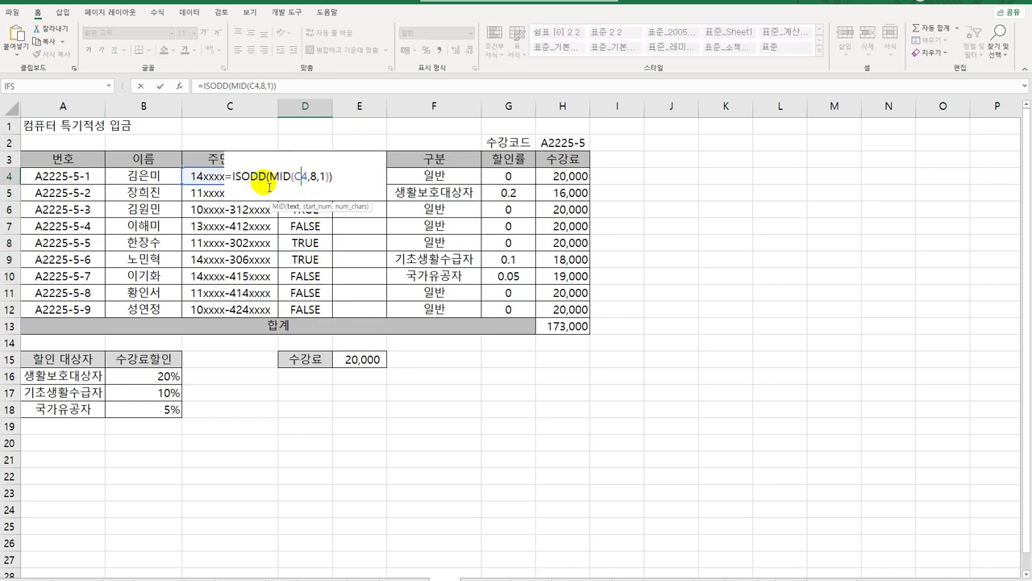
left_click(234, 177)
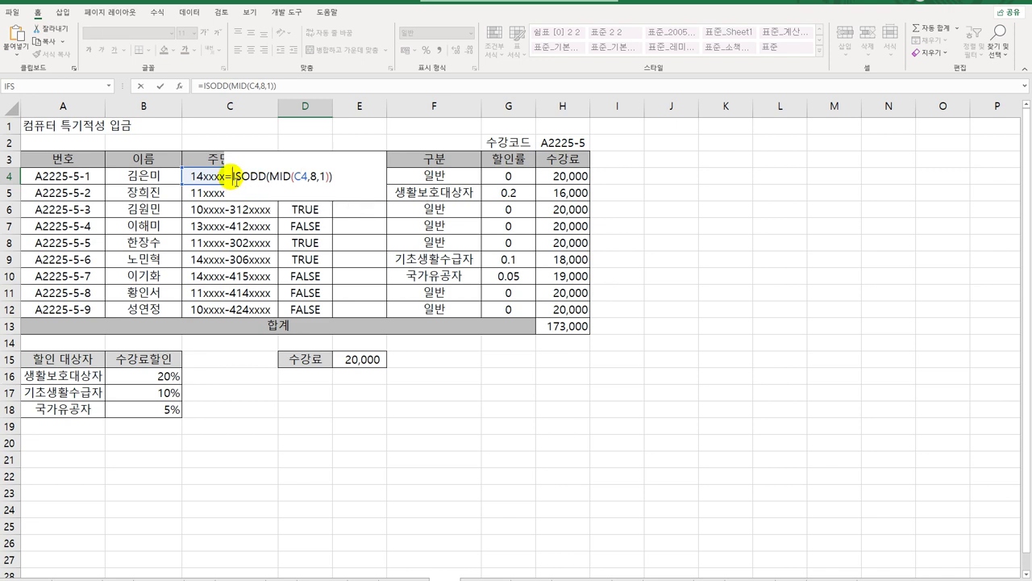
type("IF(")
key("End")
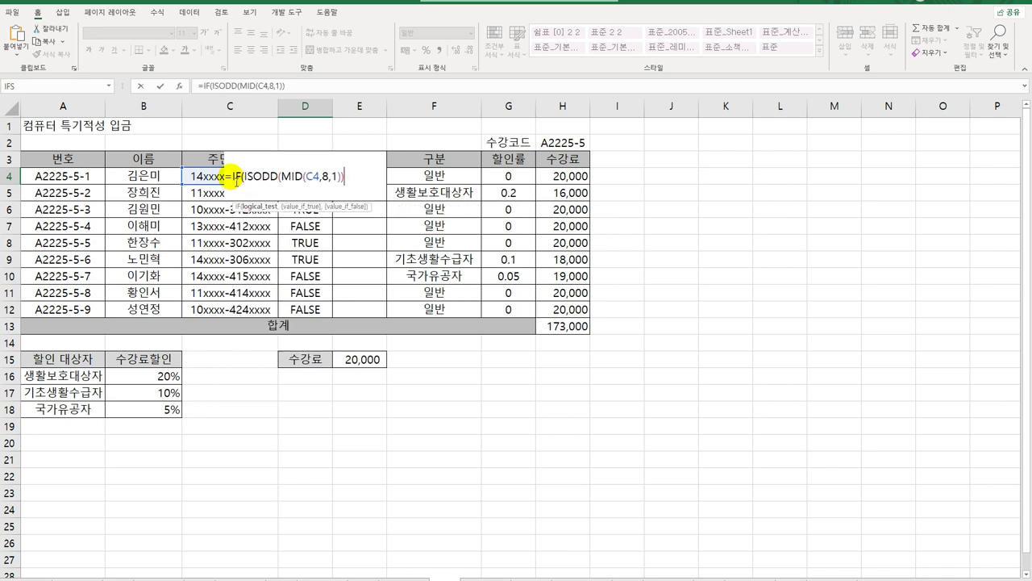
type(",\"ㄴㅏㅁ\"")
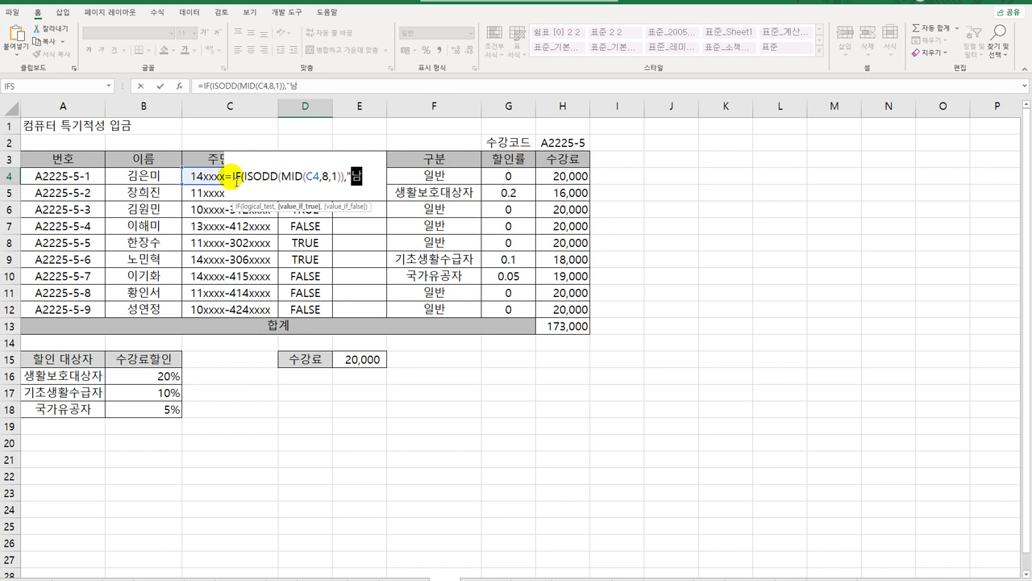
type(",\"")
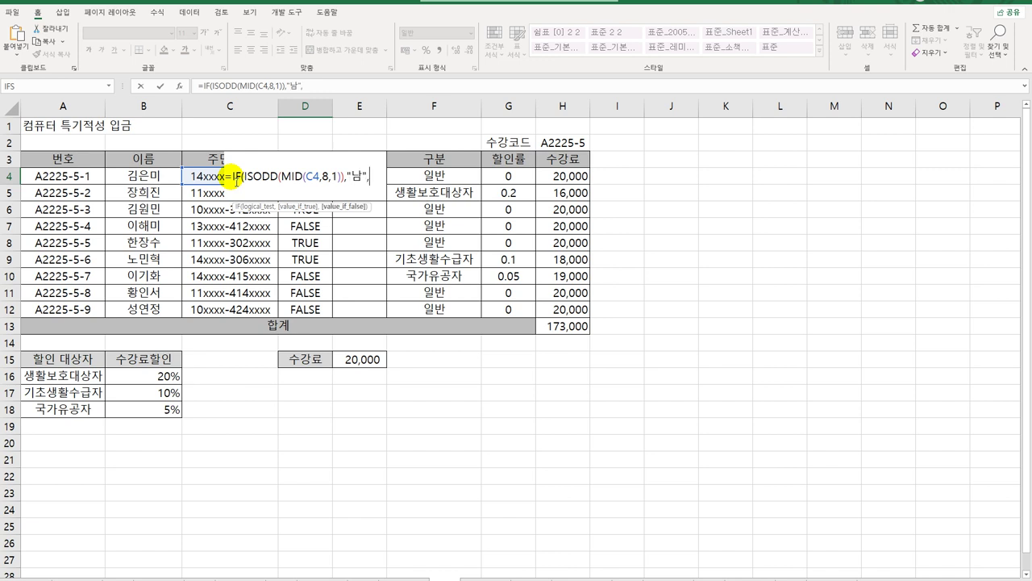
type("여\")")
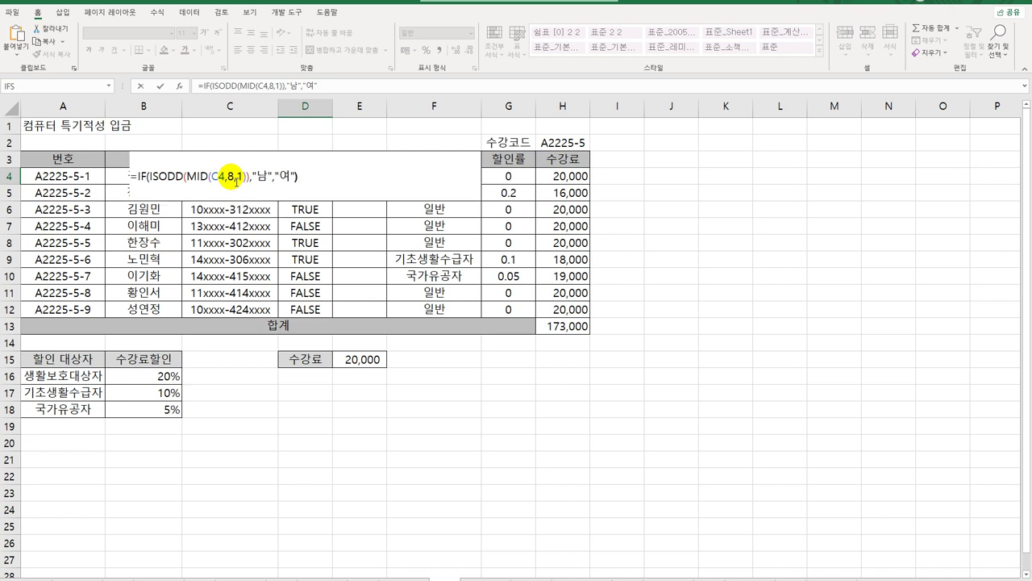
key("Return")
Step: Copy D4's IF formula down the 성별 column through D12
left_click(326, 178)
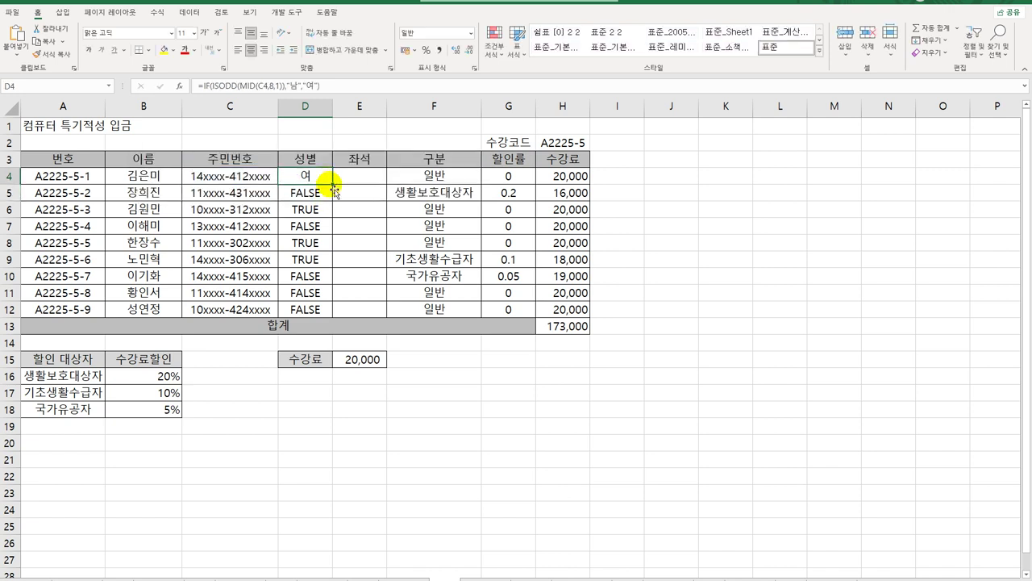
double_click(332, 184)
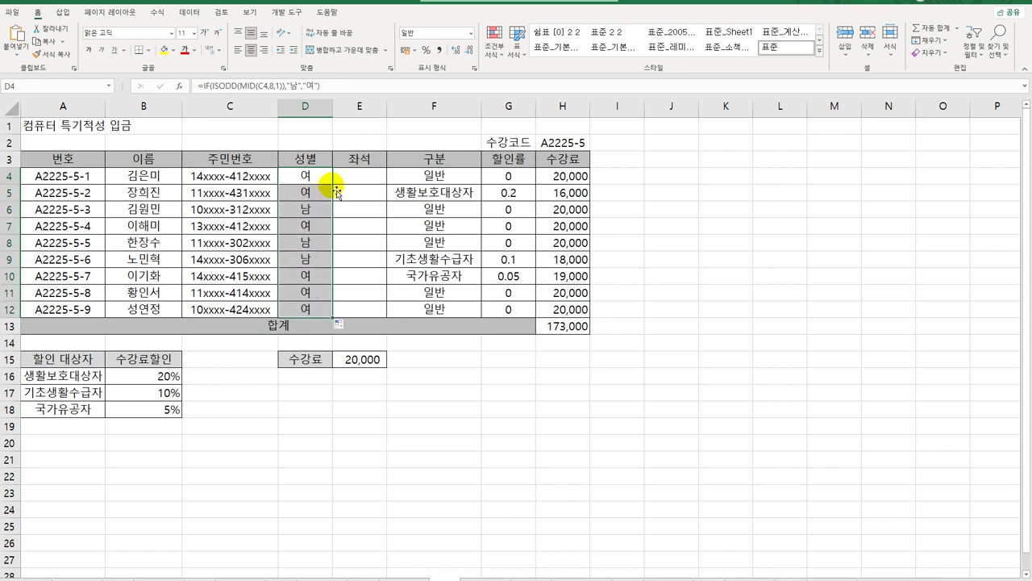
left_click(317, 182)
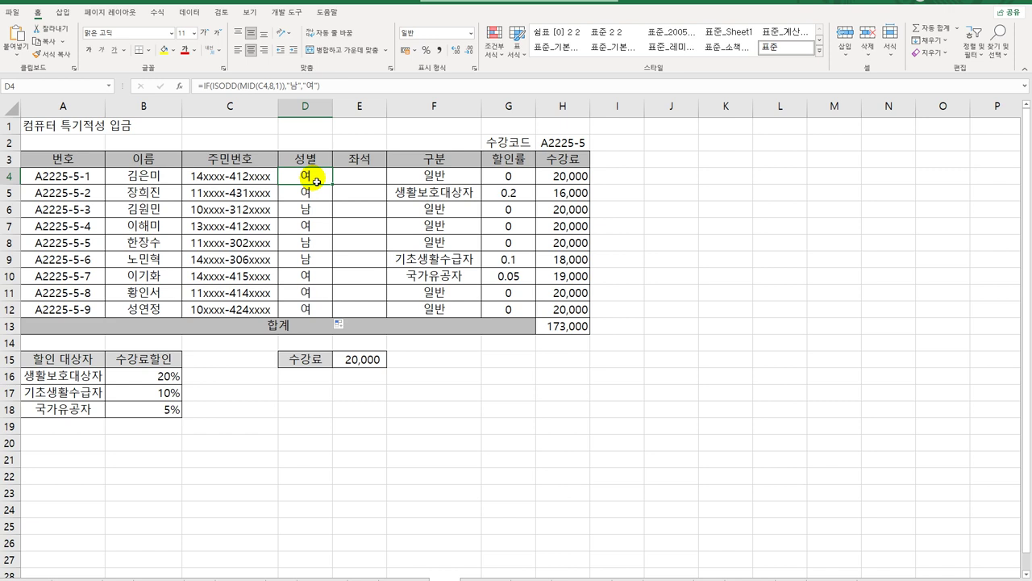
Step: Extract the first two digits of 주민번호 in E4 with =LEFT(C4,2) and fill the 좌석 column down through E12
left_click(376, 182)
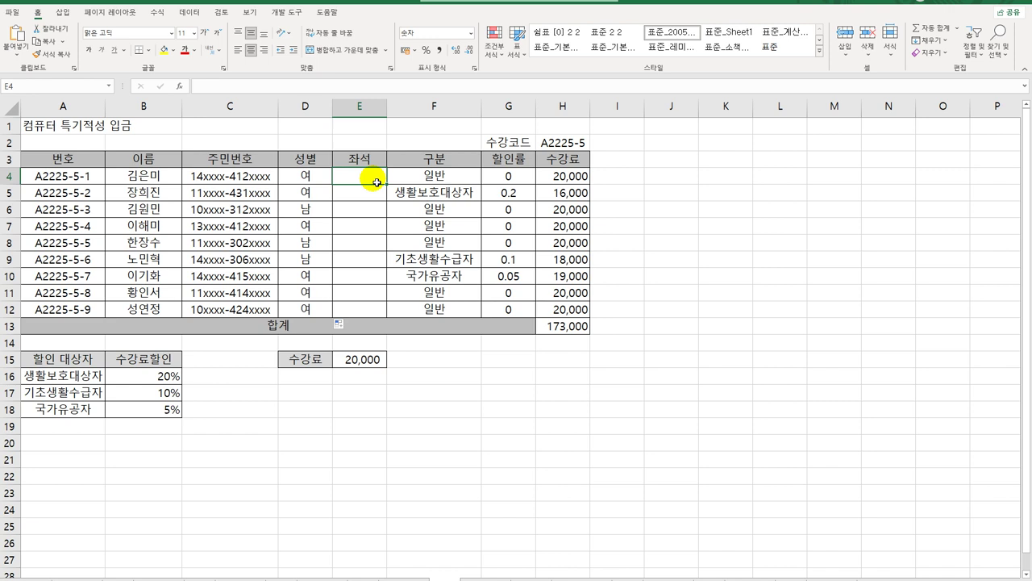
double_click(377, 183)
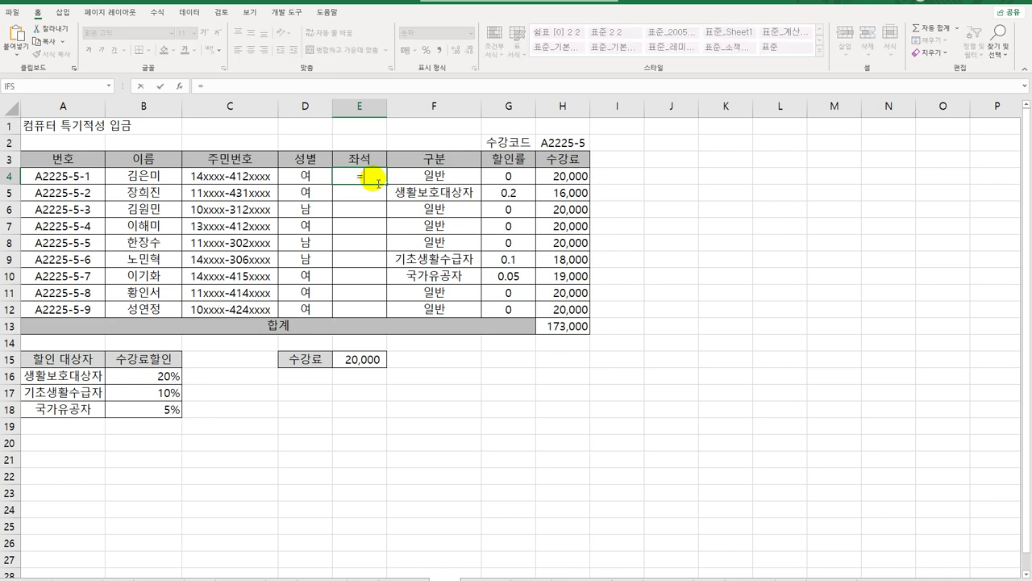
type("=le")
key("Tab")
left_click(234, 182)
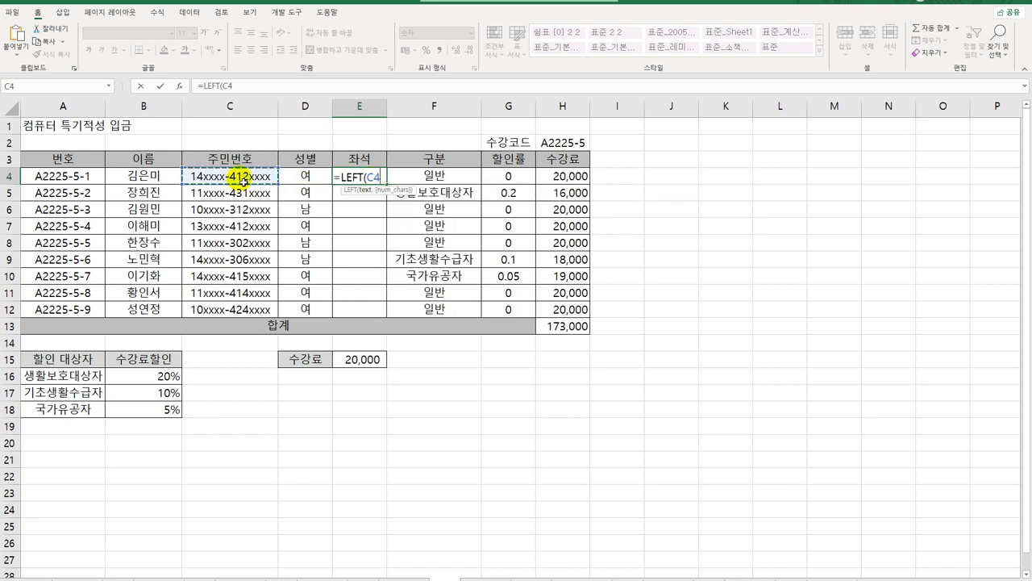
type(",2)")
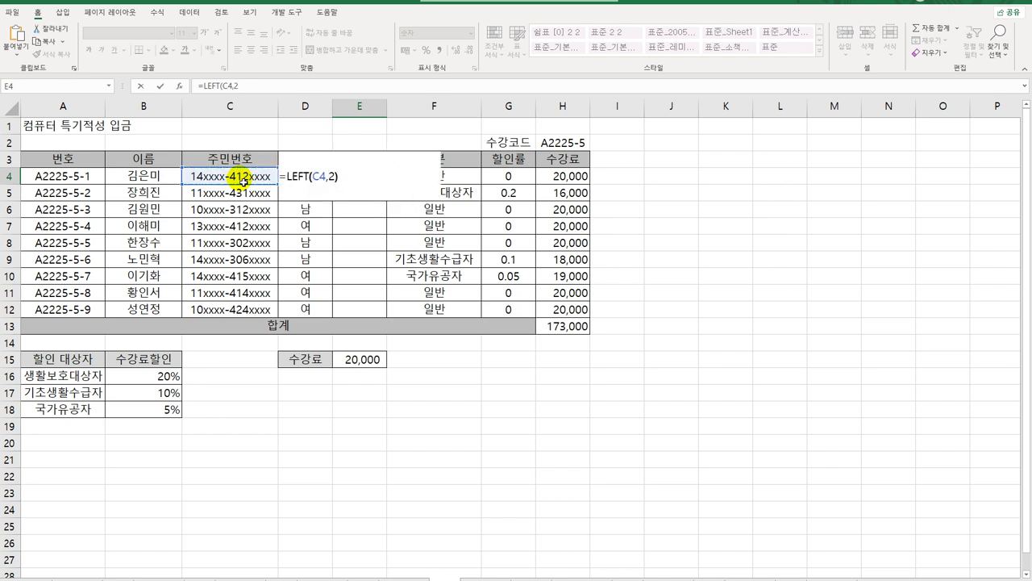
key("Return")
left_click(364, 175)
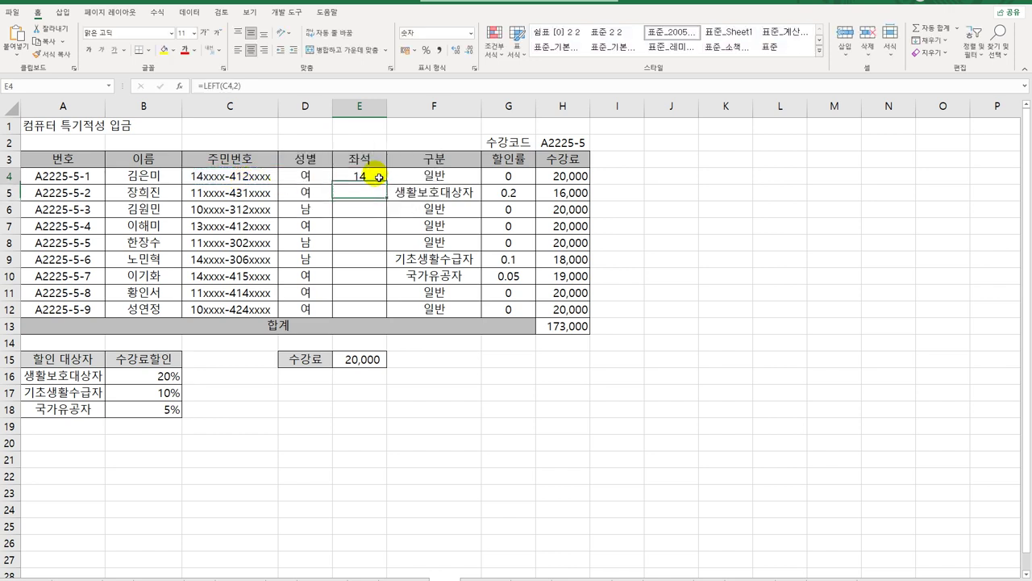
left_click_drag(387, 184, 379, 314)
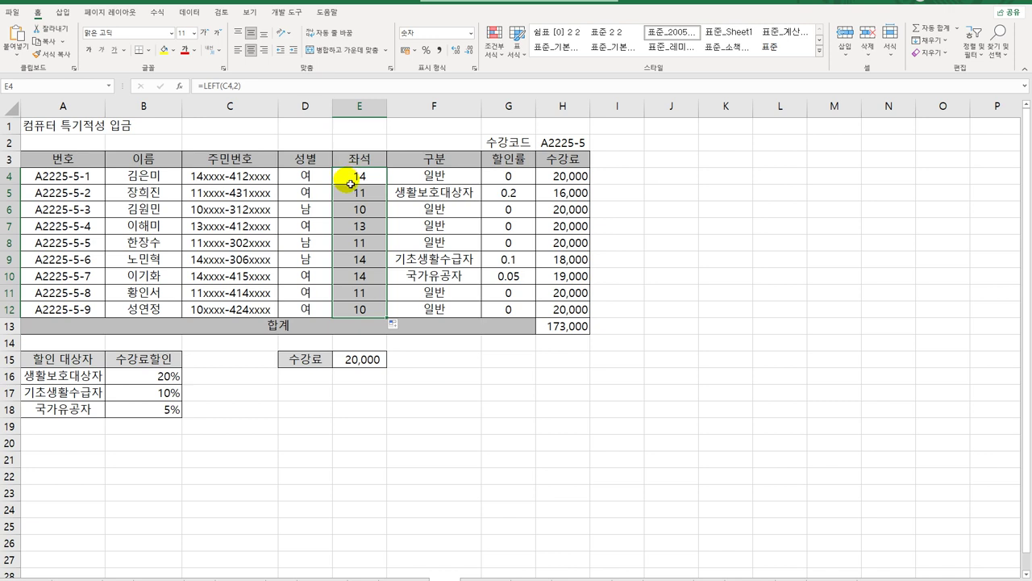
Step: Wrap E4's formula in ISEVEN as =ISEVEN(LEFT(C4,2)) and fill it down through E12
double_click(351, 184)
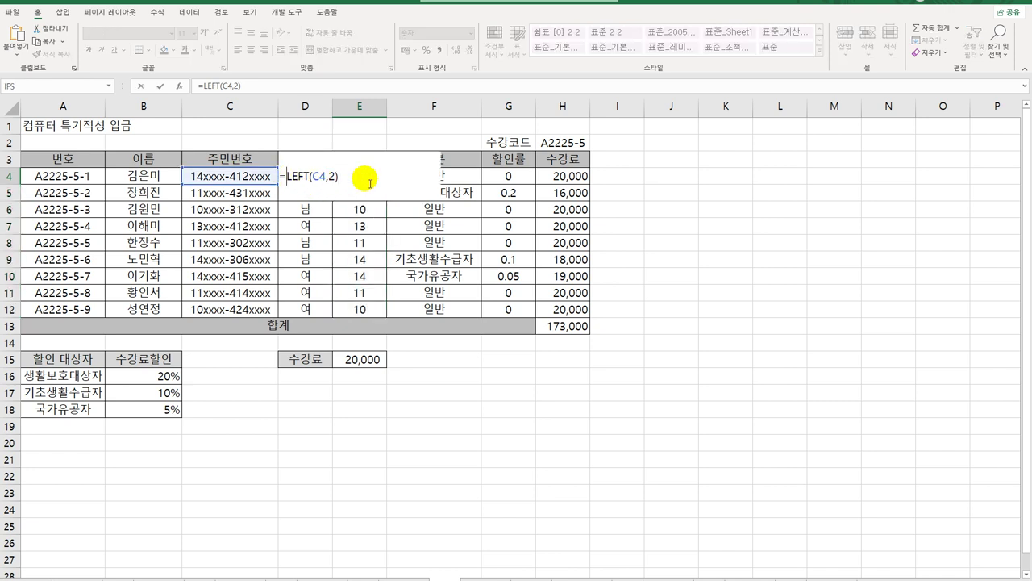
type("isev")
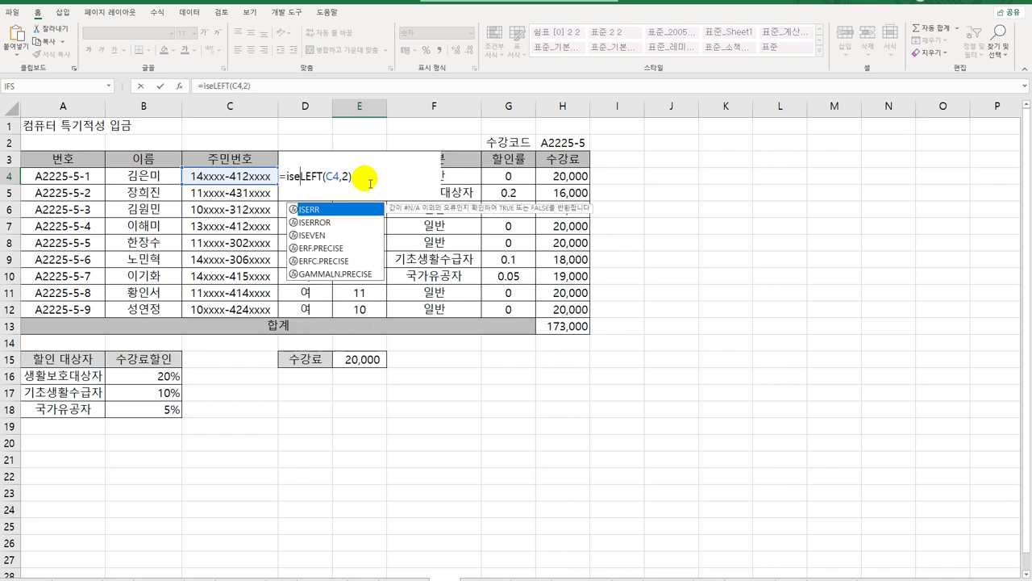
key("Tab")
key("End")
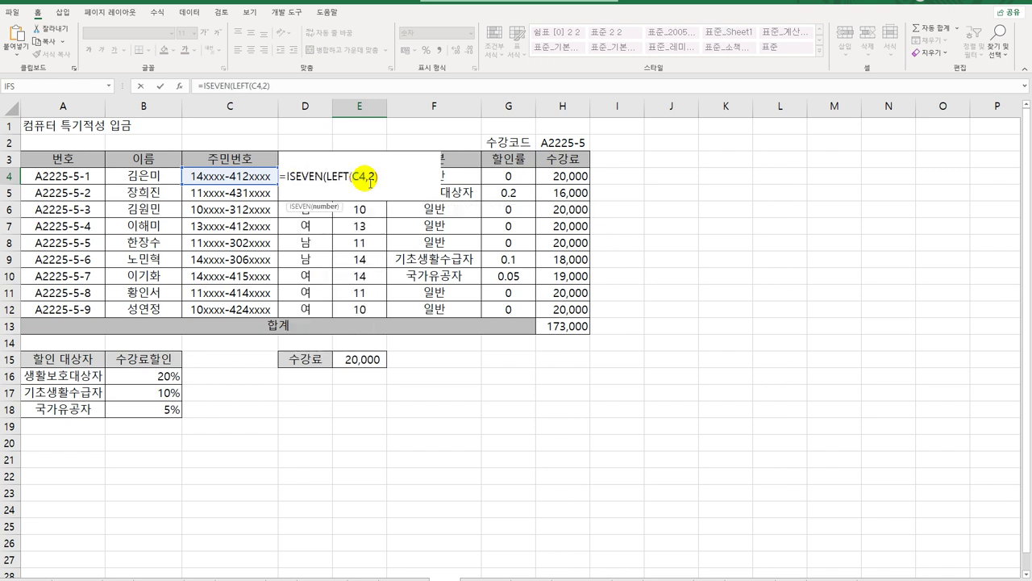
type(")")
key("ctrl+Return")
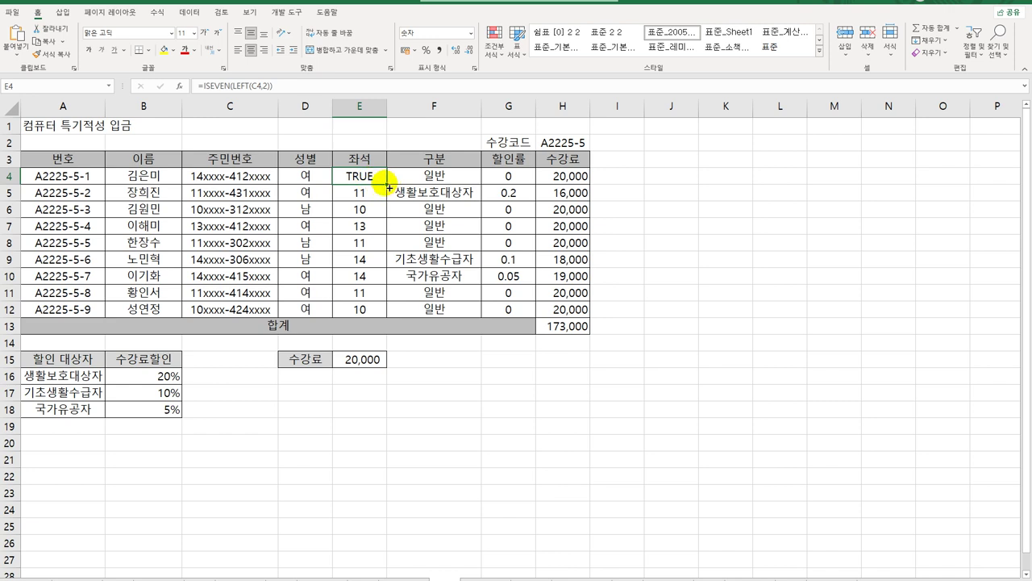
left_click_drag(387, 185, 377, 313)
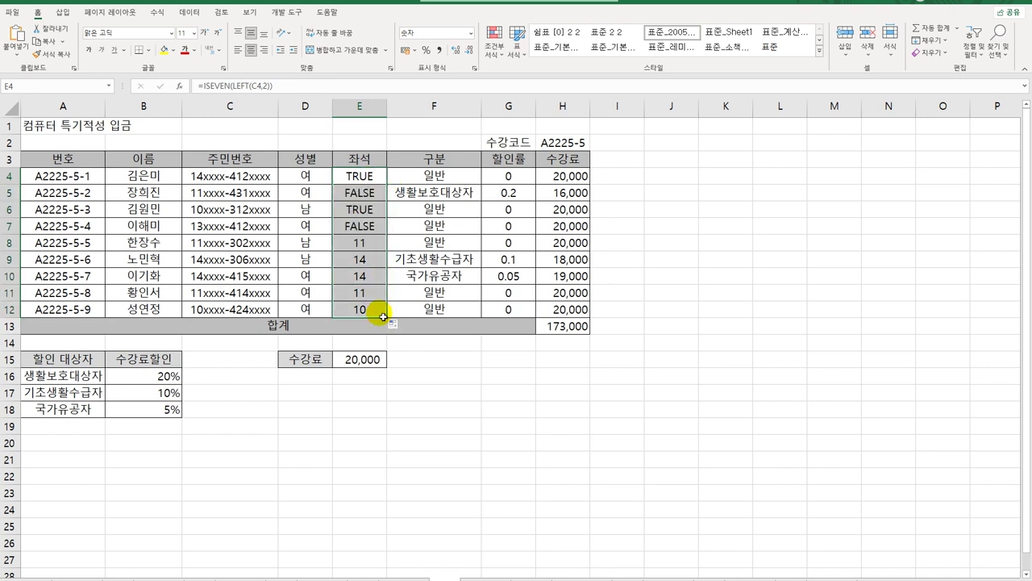
Step: Wrap E4's ISEVEN test in IF, with "2분단" as the true value and "1분단" as the false value
double_click(359, 177)
left_click(286, 176)
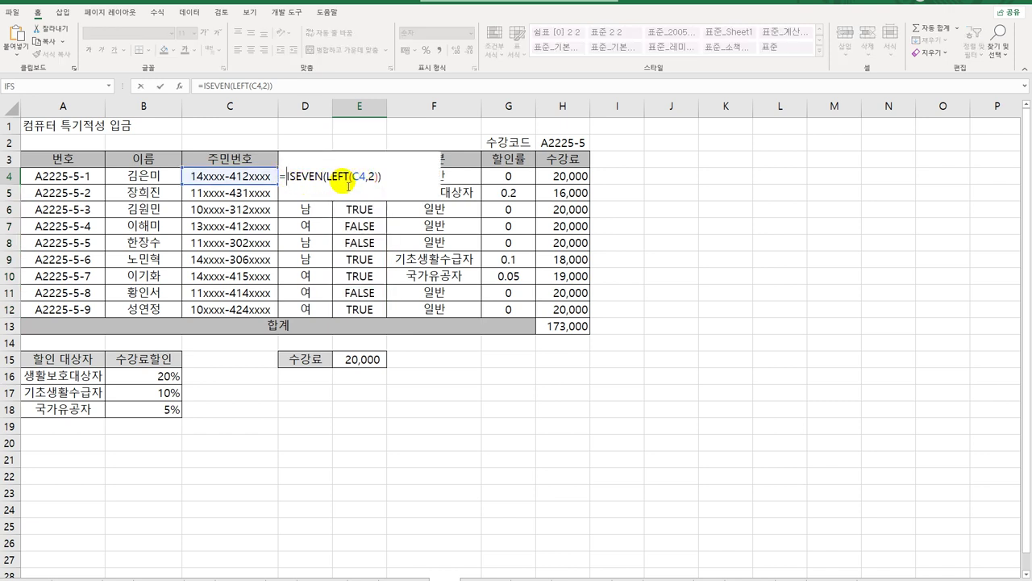
type("if")
key("Tab")
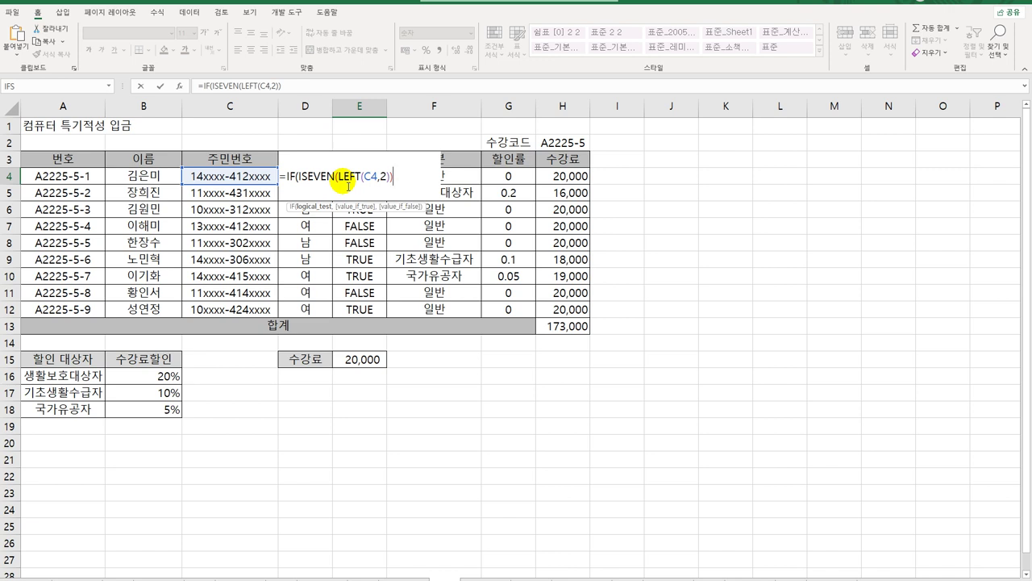
type(",")
type("\"2qn")
key("BackSpace")
key("BackSpace")
type("분다")
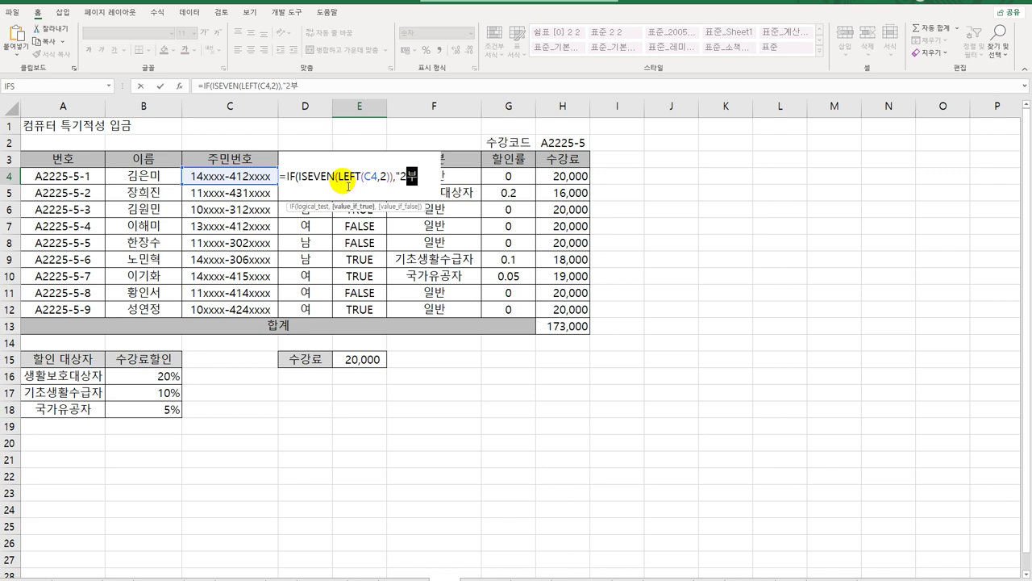
type("ㄴ\",\"1")
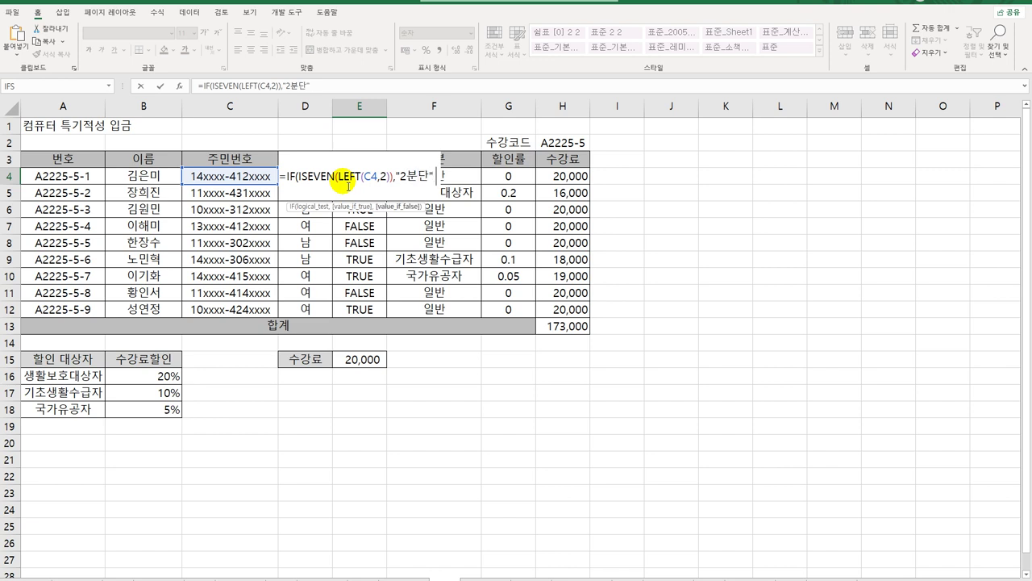
type("분단\")")
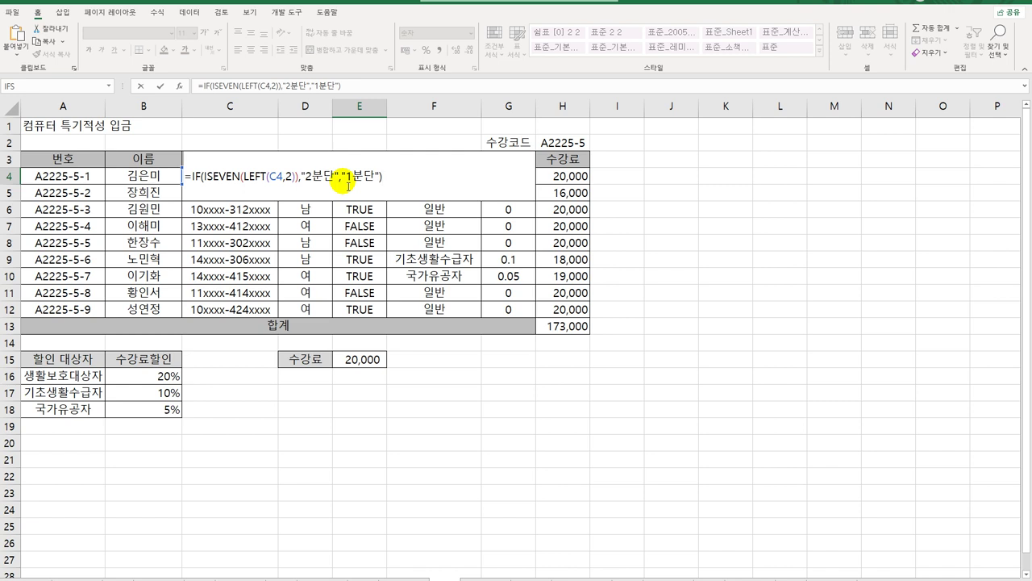
key("Return")
Step: Fill E4's IF formula down the 좌석 column through E12 and check the copied formula in E12
left_click(346, 174)
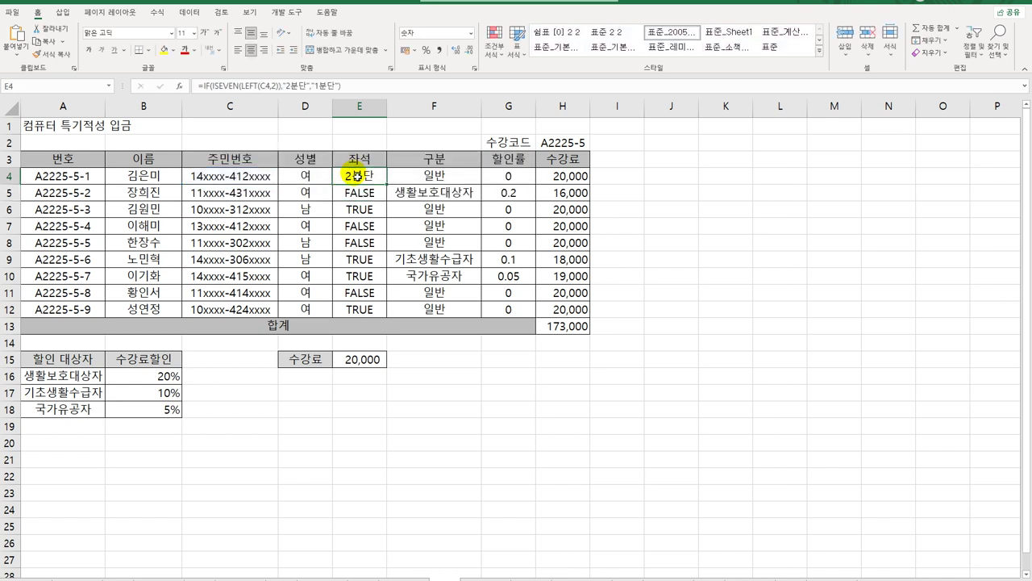
left_click_drag(389, 187, 376, 317)
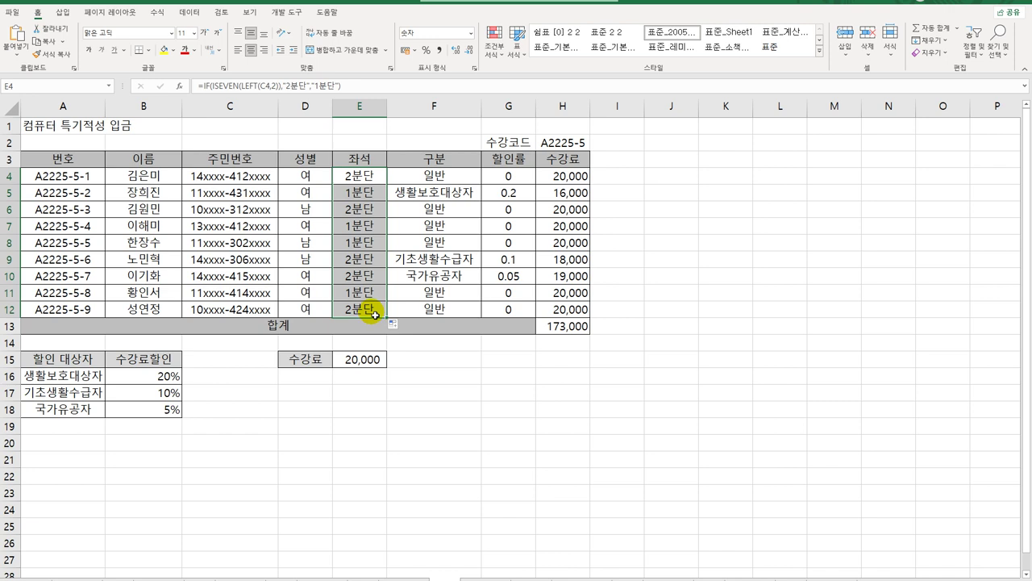
left_click(376, 316)
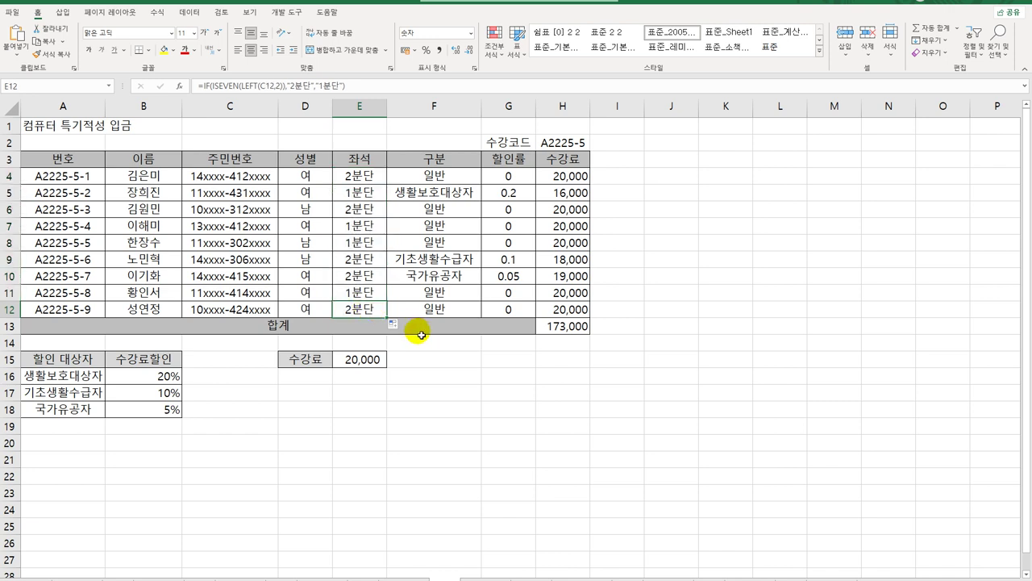